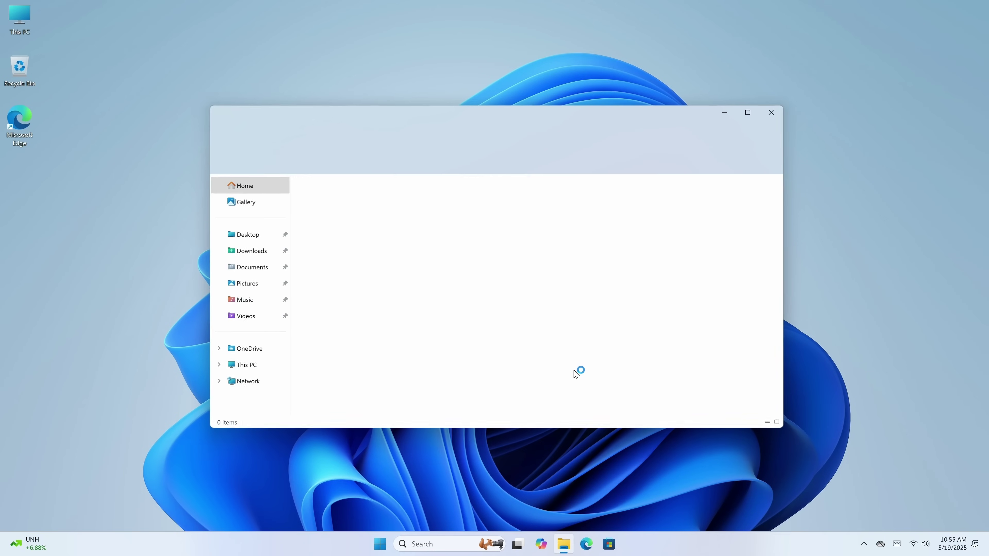
# - Check the PC's device and Windows specifications and its Windows activation state, and close both windows
pyautogui.rightClick(250, 366)
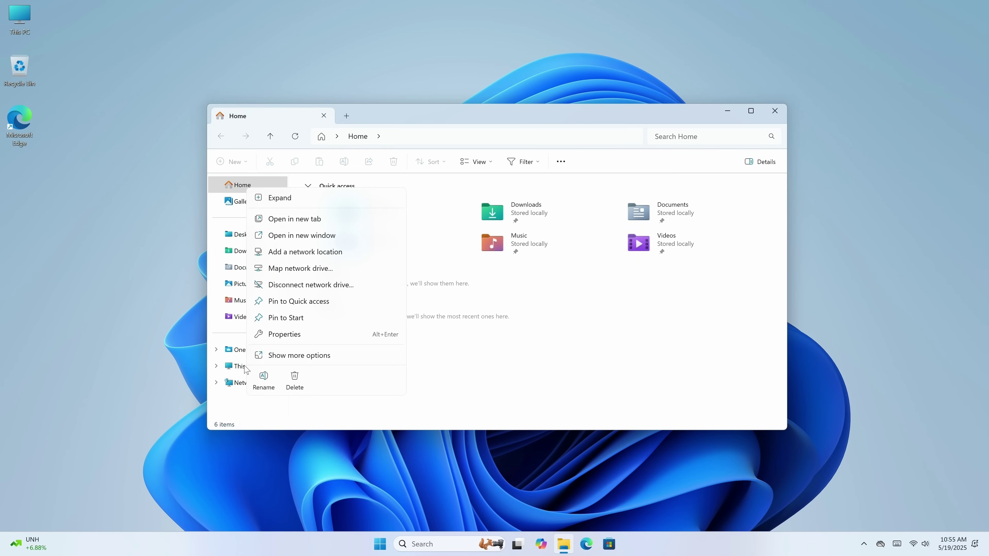
pyautogui.click(286, 334)
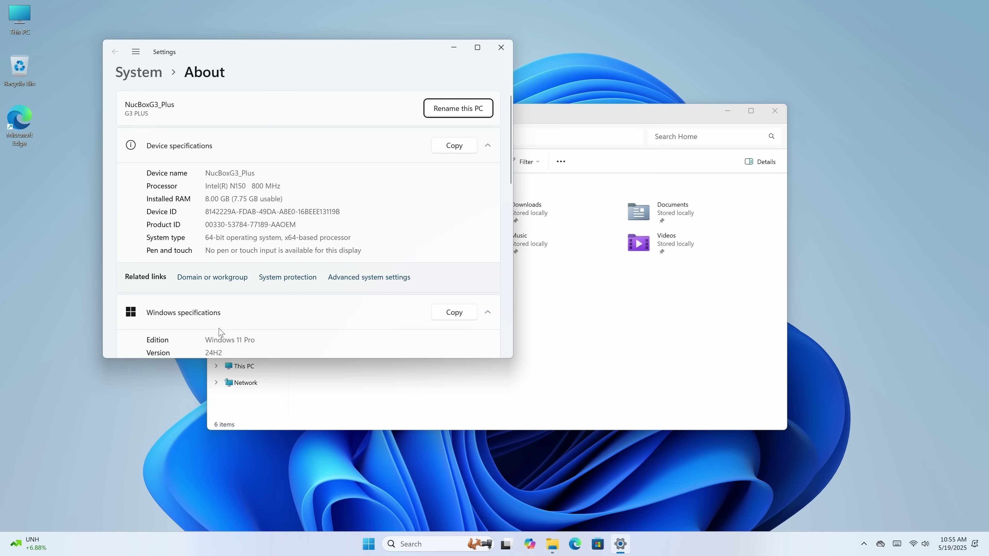
pyautogui.moveTo(512, 170); pyautogui.dragTo(508, 292)
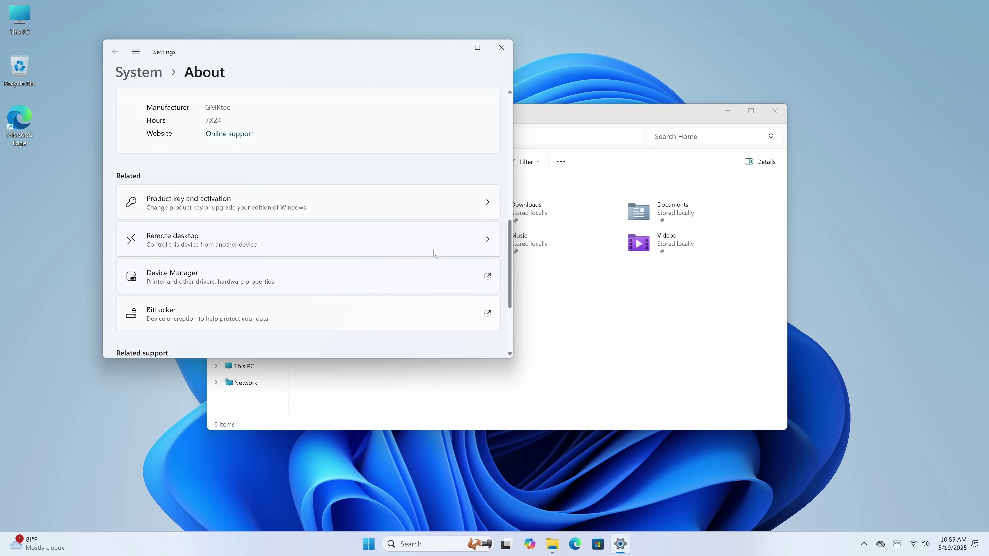
pyautogui.click(425, 209)
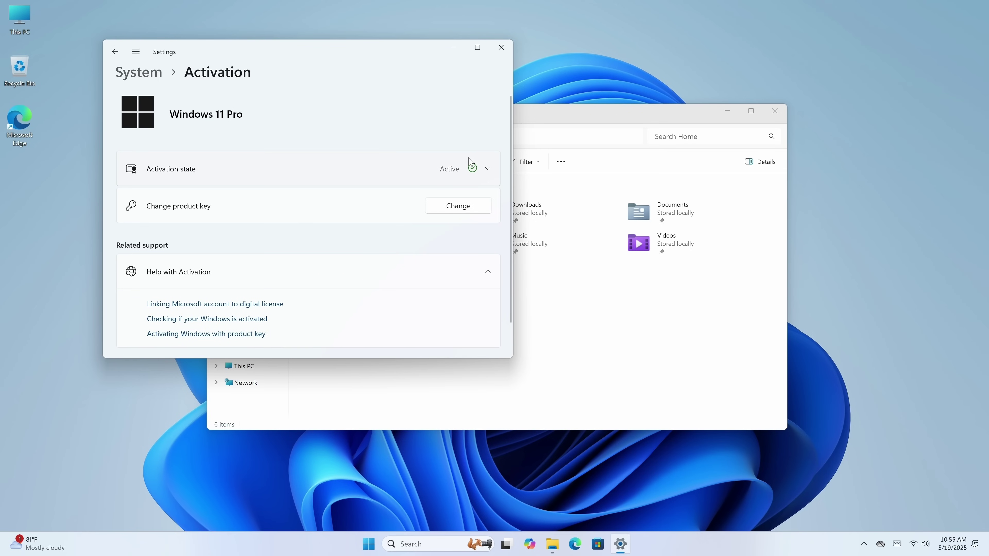
pyautogui.click(500, 47)
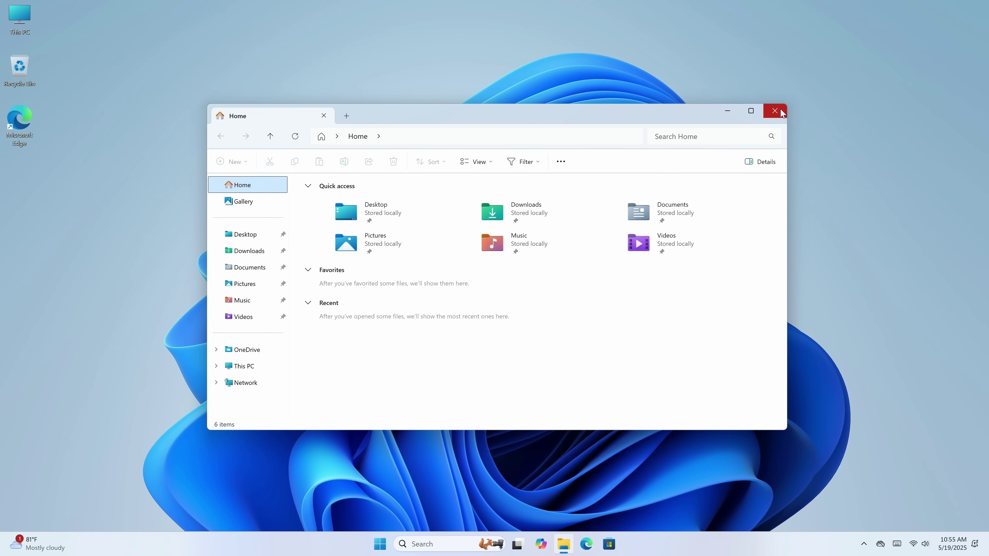
pyautogui.click(781, 113)
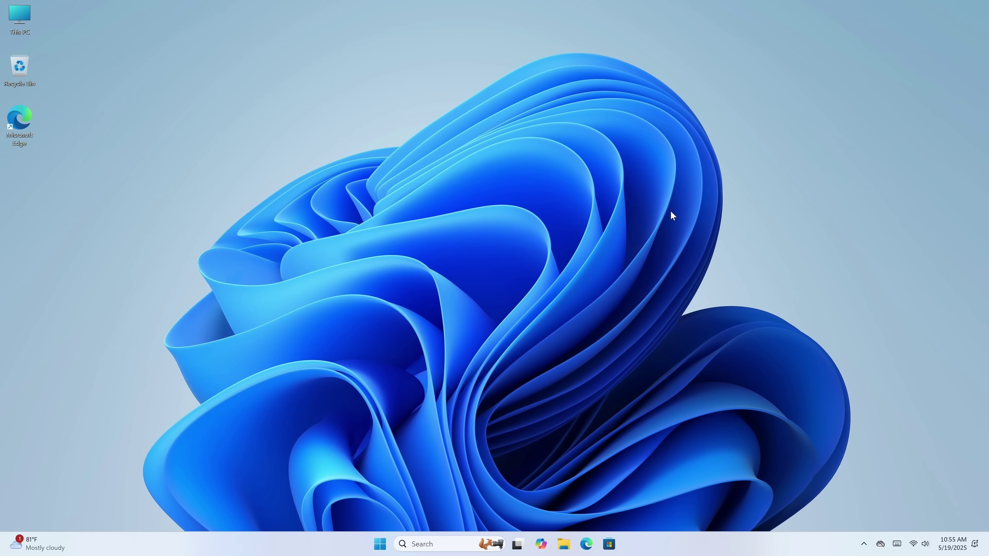
# - Check the capacity and free space of the Windows (C:) drive in its properties, and close File Explorer
pyautogui.click(563, 543)
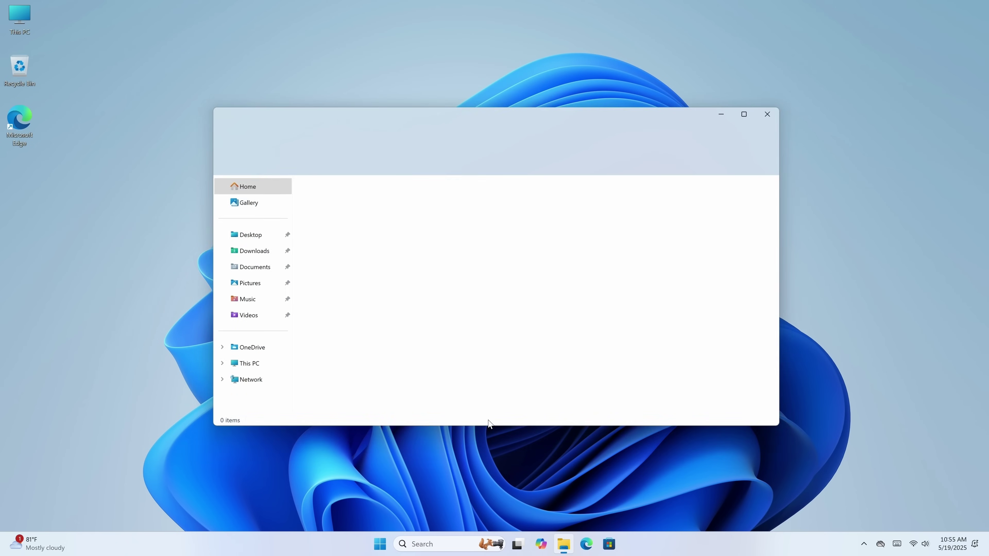
pyautogui.click(263, 370)
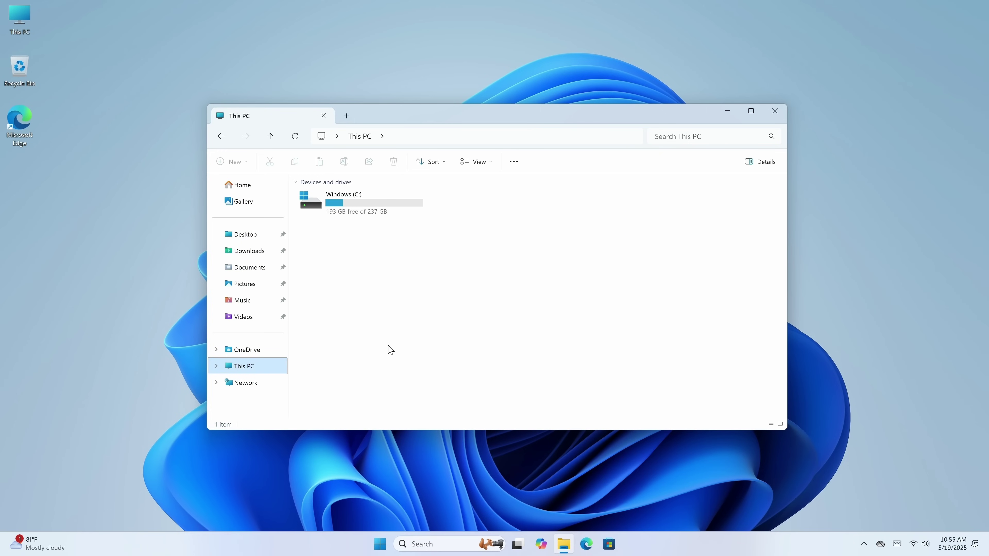
pyautogui.click(355, 203)
pyautogui.rightClick(355, 202)
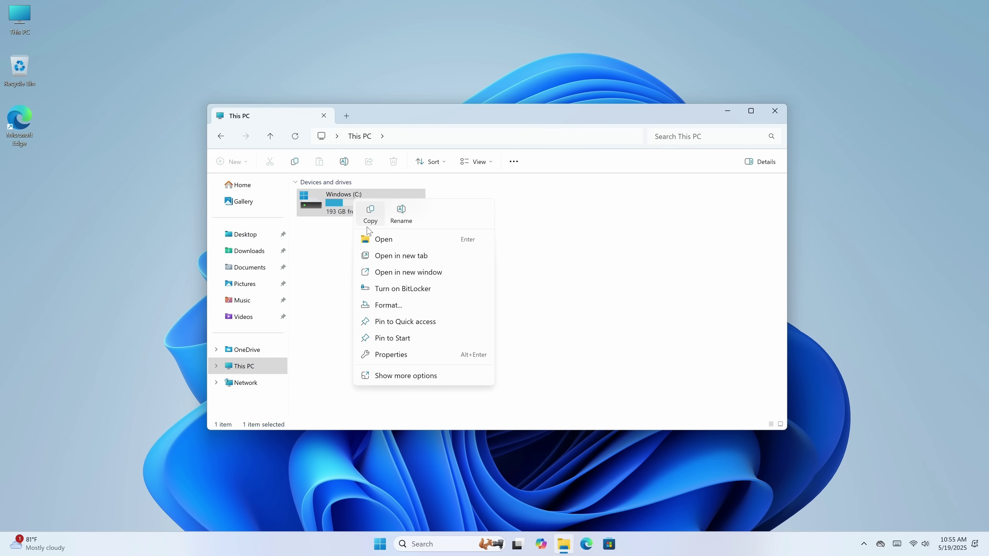
pyautogui.click(397, 359)
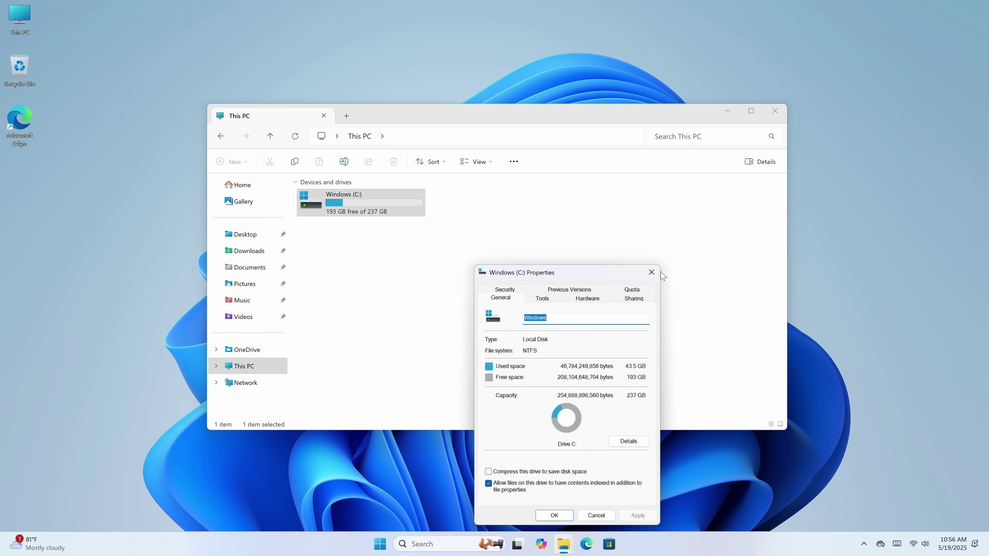
pyautogui.click(651, 272)
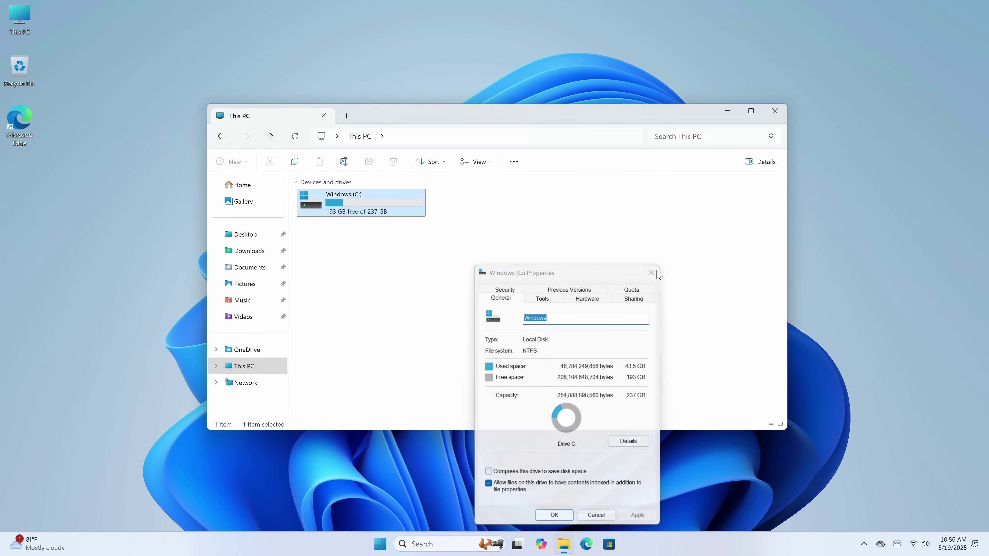
pyautogui.click(717, 300)
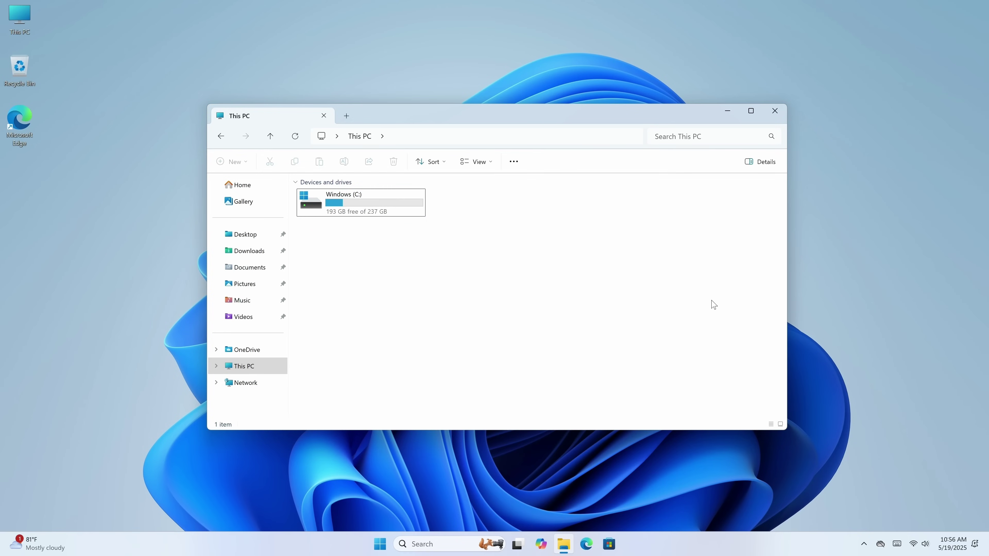
pyautogui.click(775, 111)
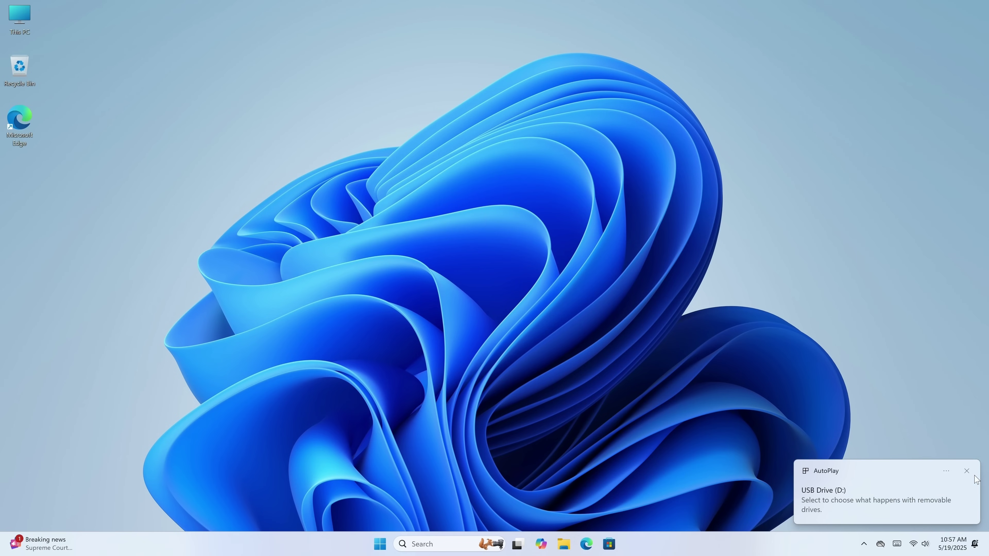
# - Dismiss the USB drive AutoPlay notification and load getfedora.org in Microsoft Edge
pyautogui.click(966, 472)
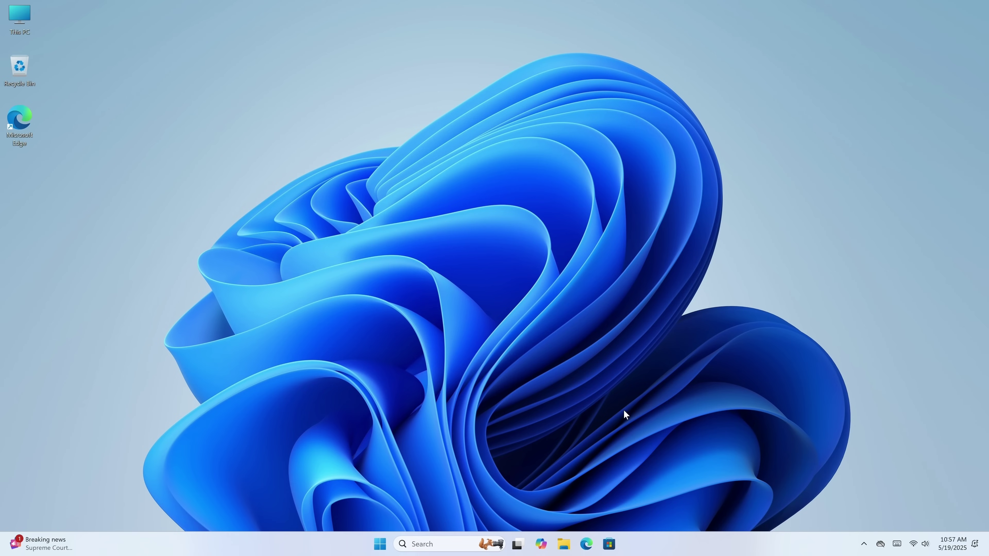
pyautogui.click(587, 543)
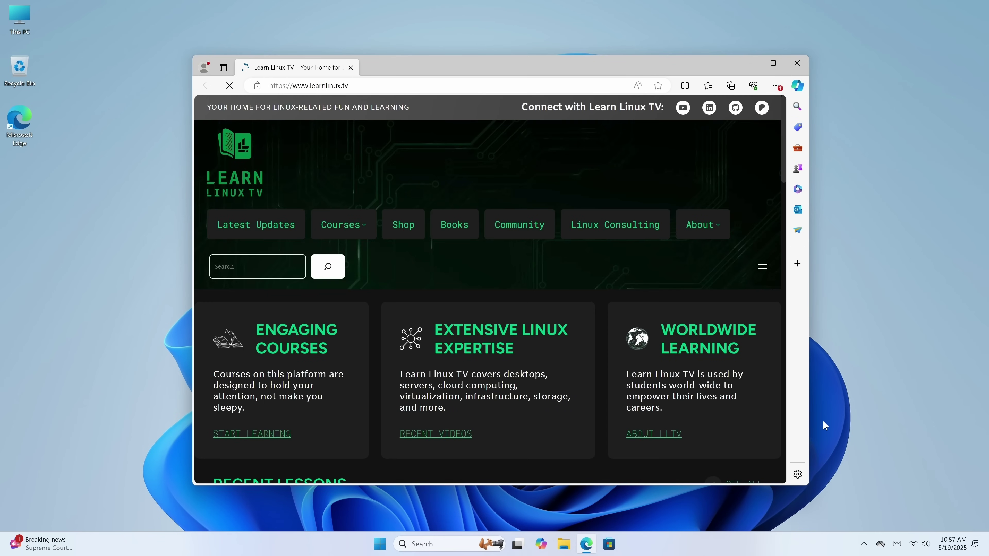
pyautogui.click(383, 85)
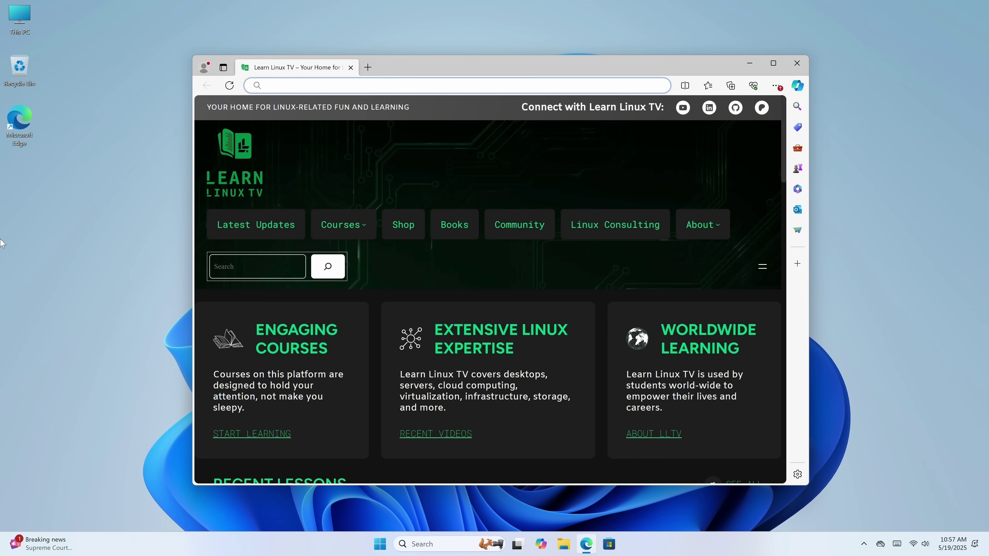
pyautogui.write('getfe')
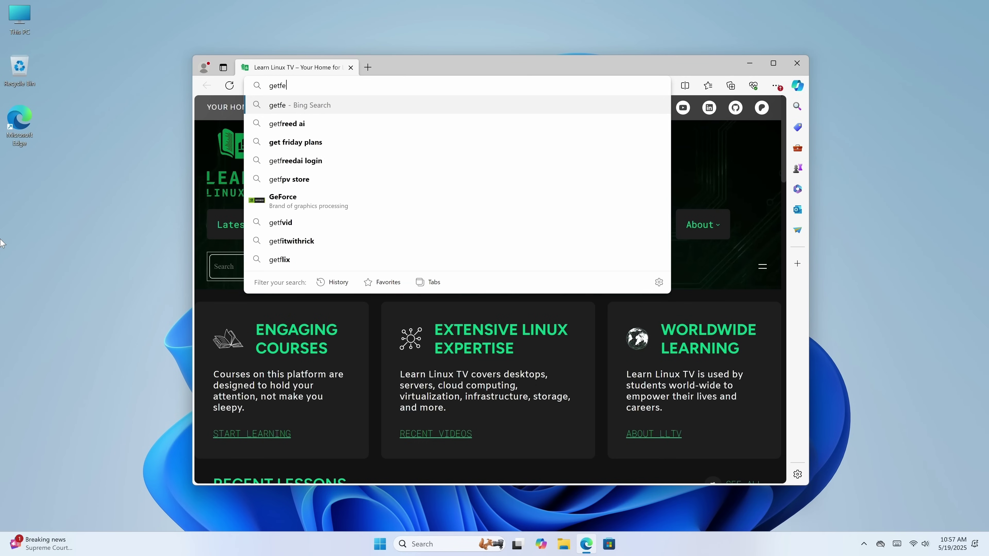
pyautogui.write('dora.org')
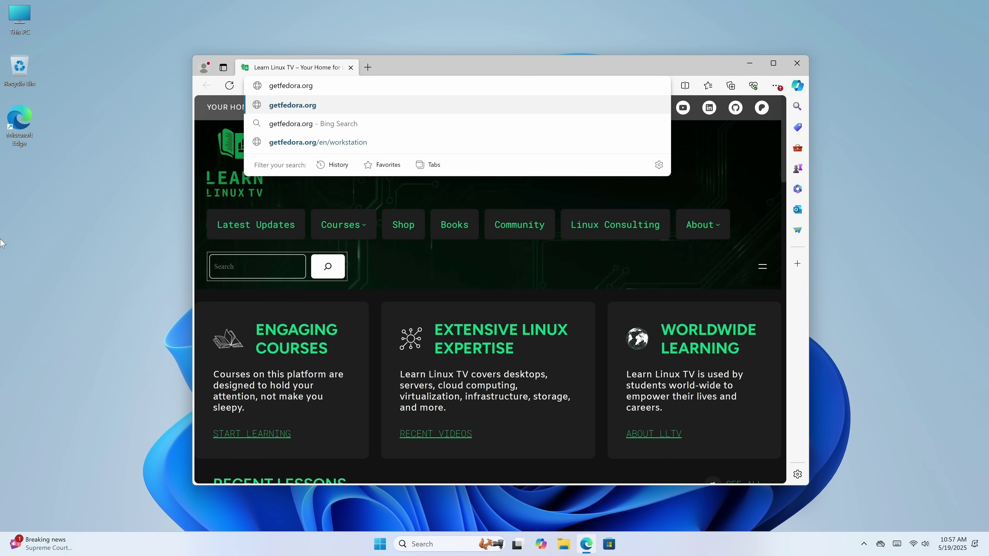
pyautogui.press('Return')
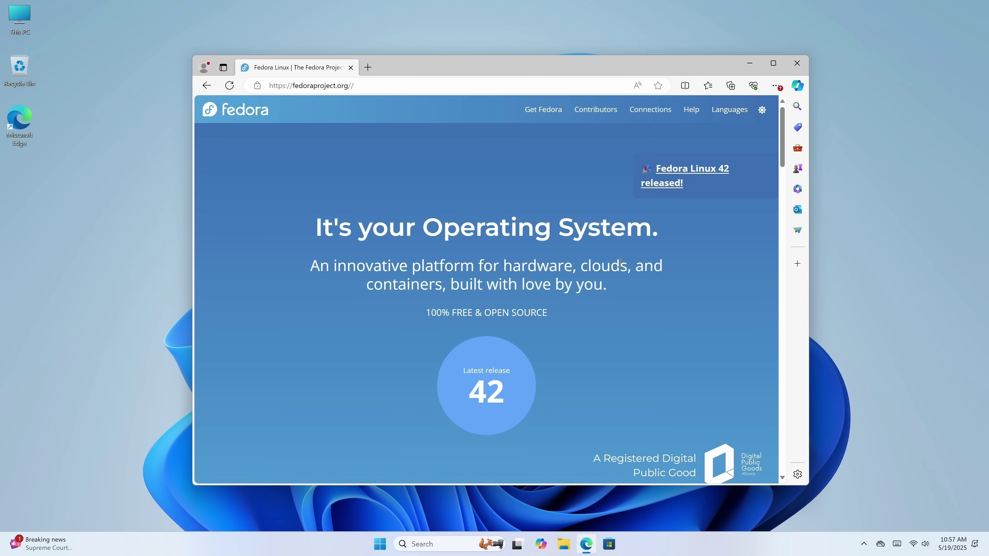
# - Open the Fedora Workstation 42 download page from the Fedora editions and look over its download options
pyautogui.click(500, 376)
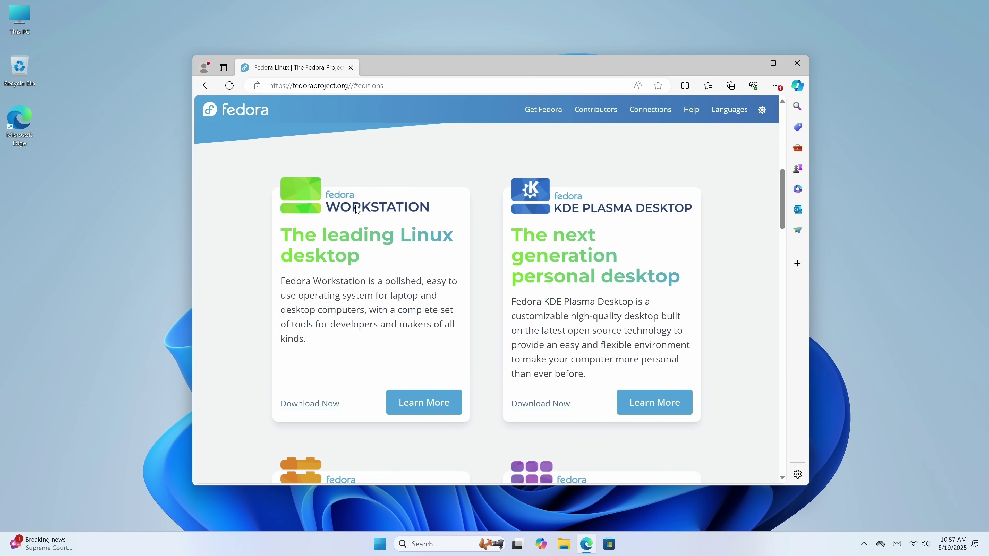
pyautogui.click(309, 405)
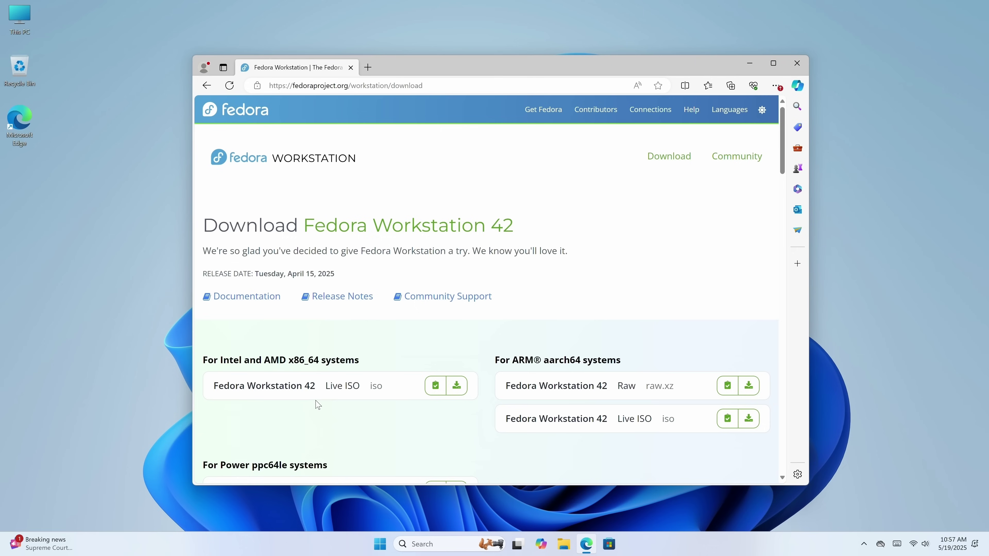
pyautogui.scroll(-5, 319, 405)
pyautogui.scroll(-5, 315, 393)
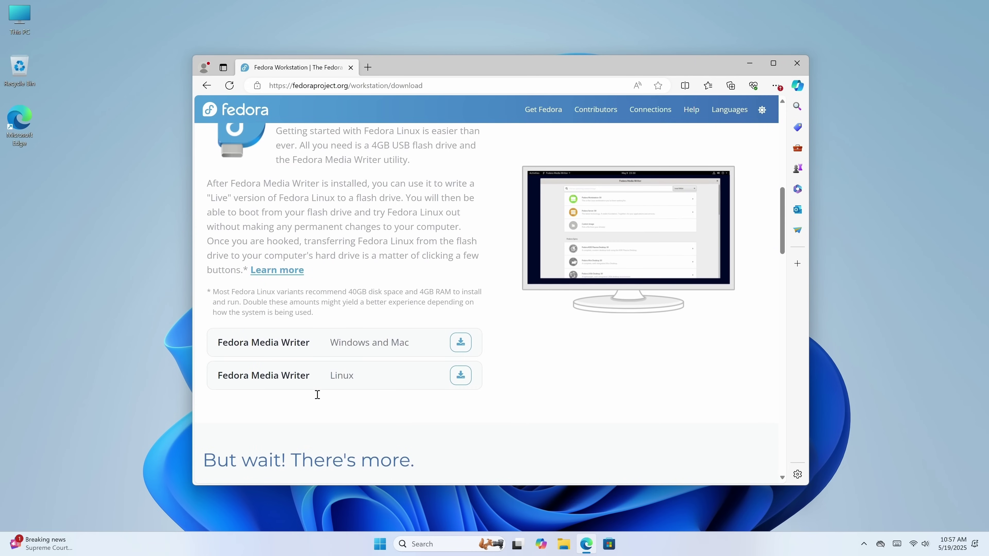
pyautogui.scroll(5, 316, 394)
pyautogui.scroll(3, 315, 394)
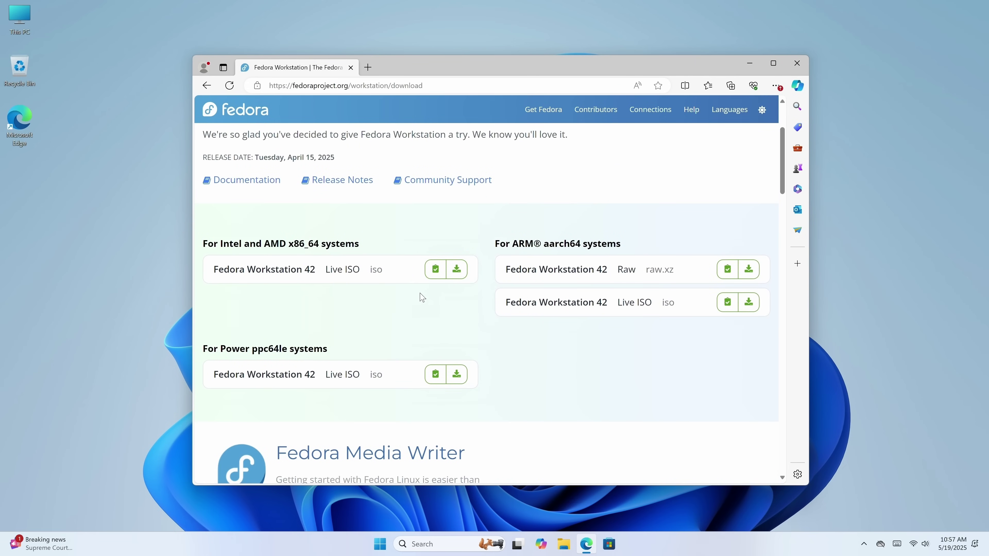
pyautogui.scroll(2, 416, 303)
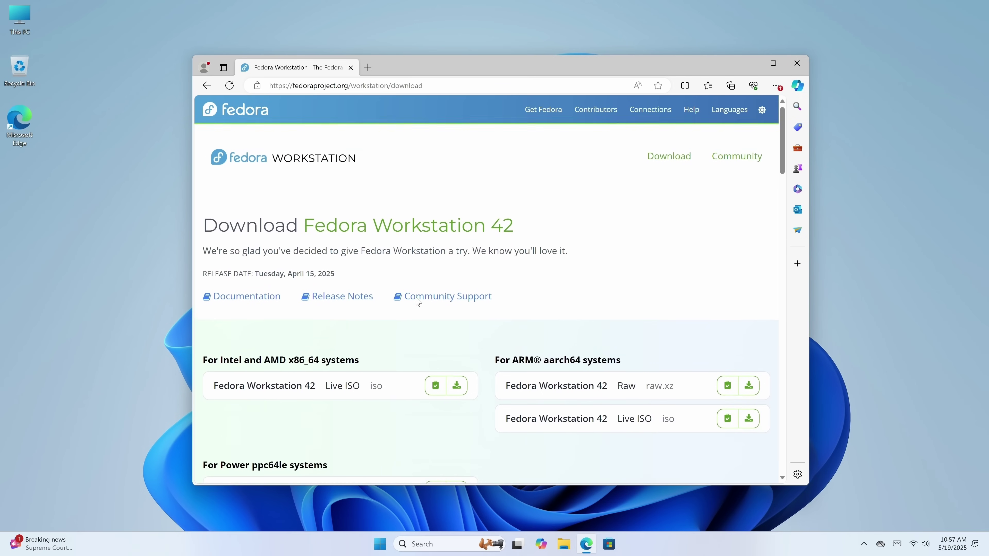
# - Download FedoraMediaWriter-win64-5.2.5.exe from the Windows and Mac release page of Fedora Media Writer
pyautogui.scroll(-7, 416, 302)
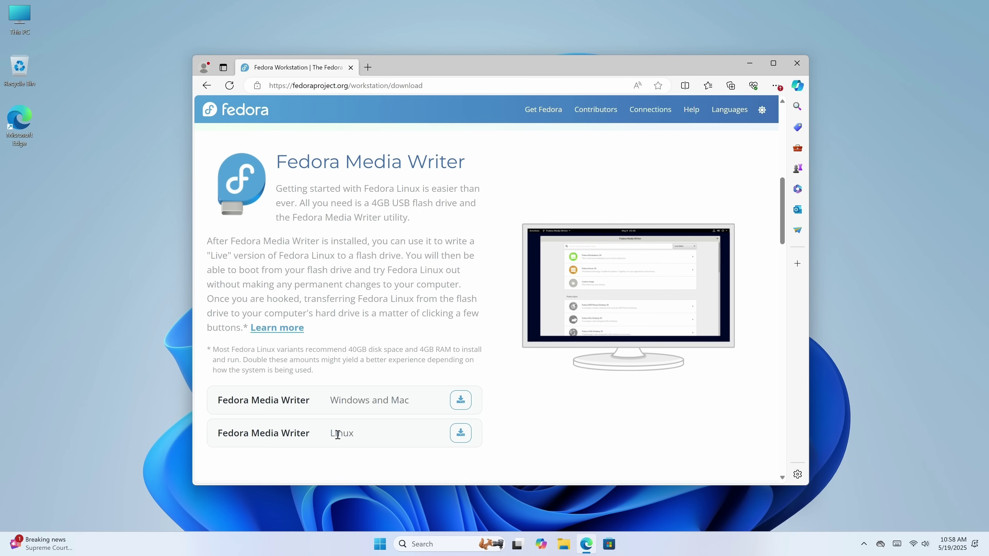
pyautogui.click(461, 400)
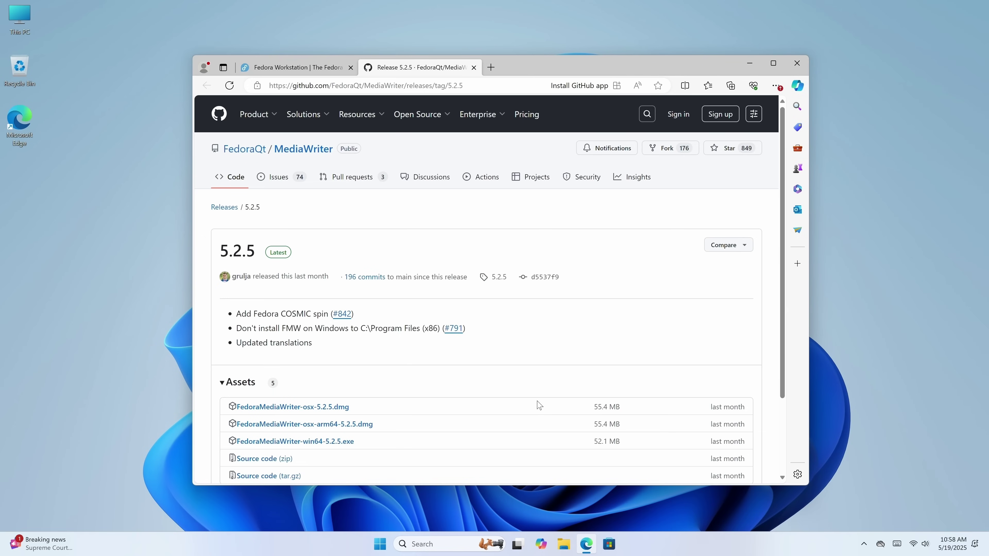
pyautogui.scroll(-3, 538, 405)
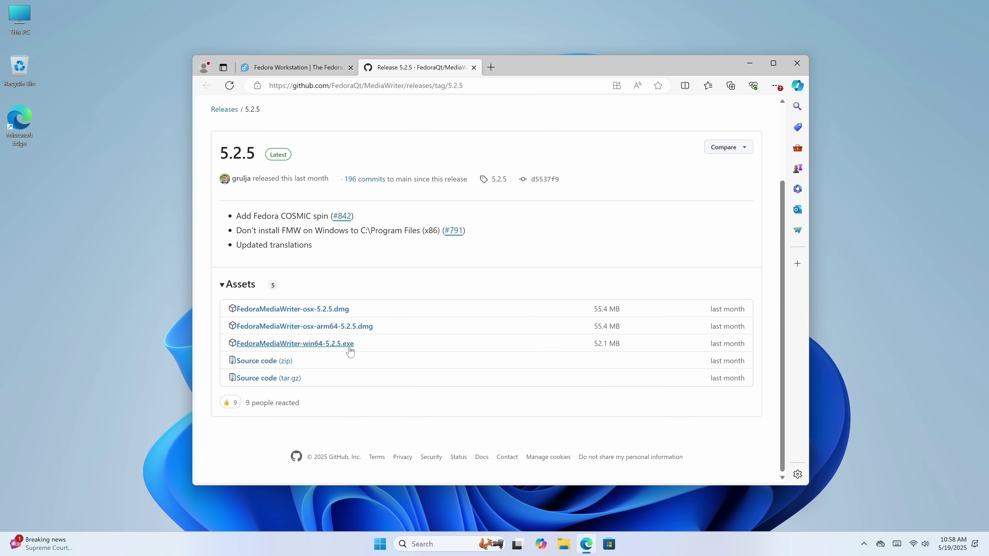
pyautogui.click(337, 345)
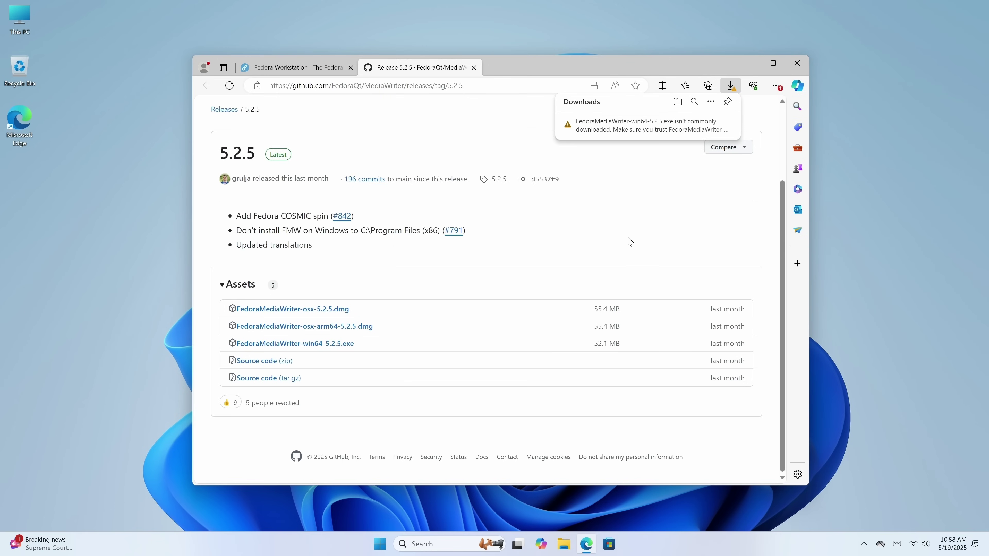
# - Keep the flagged Fedora Media Writer download despite the SmartScreen warning
pyautogui.click(727, 124)
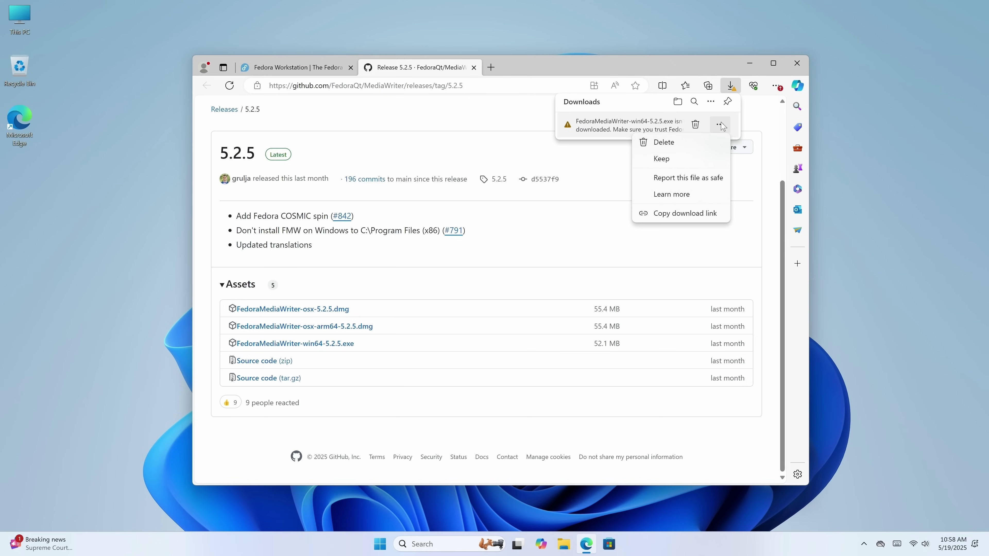
pyautogui.click(689, 158)
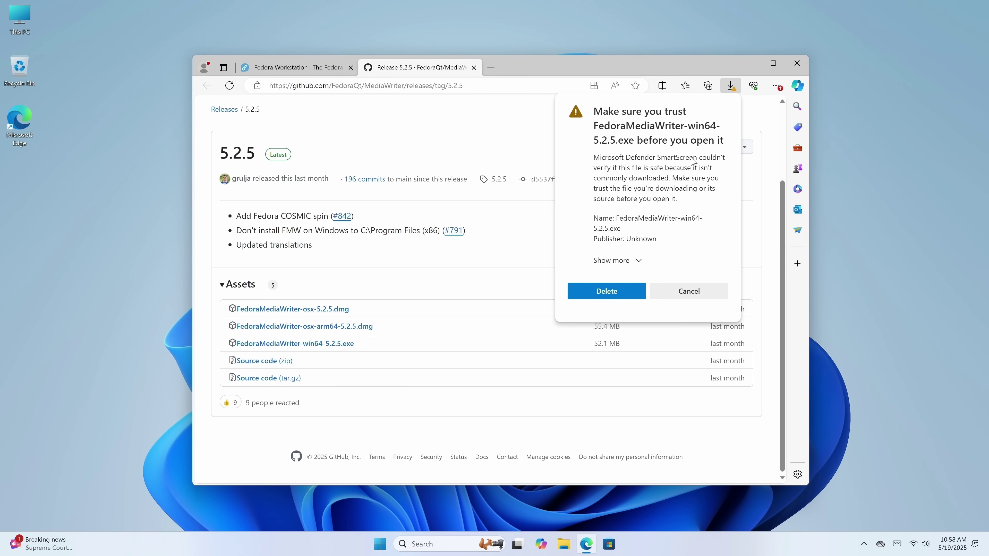
pyautogui.click(638, 260)
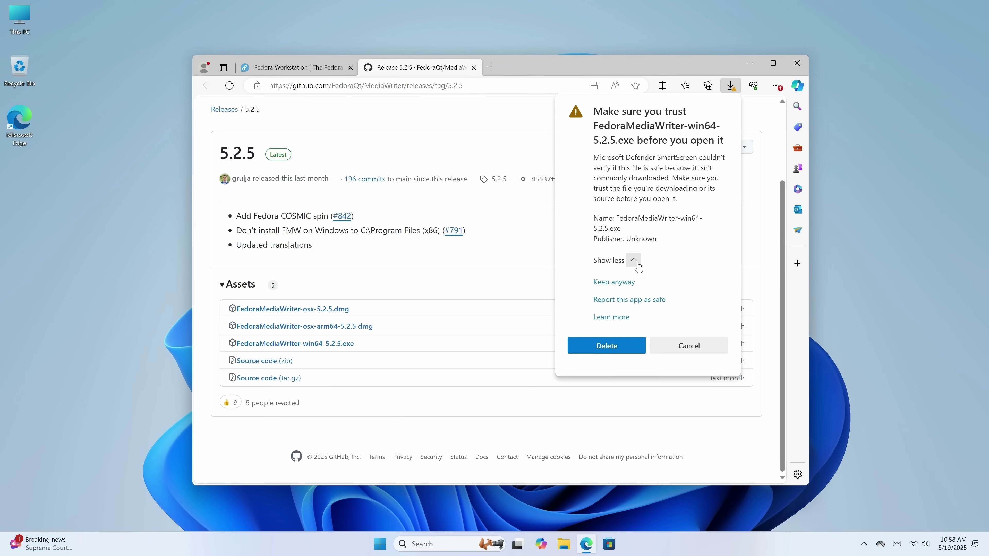
pyautogui.click(627, 286)
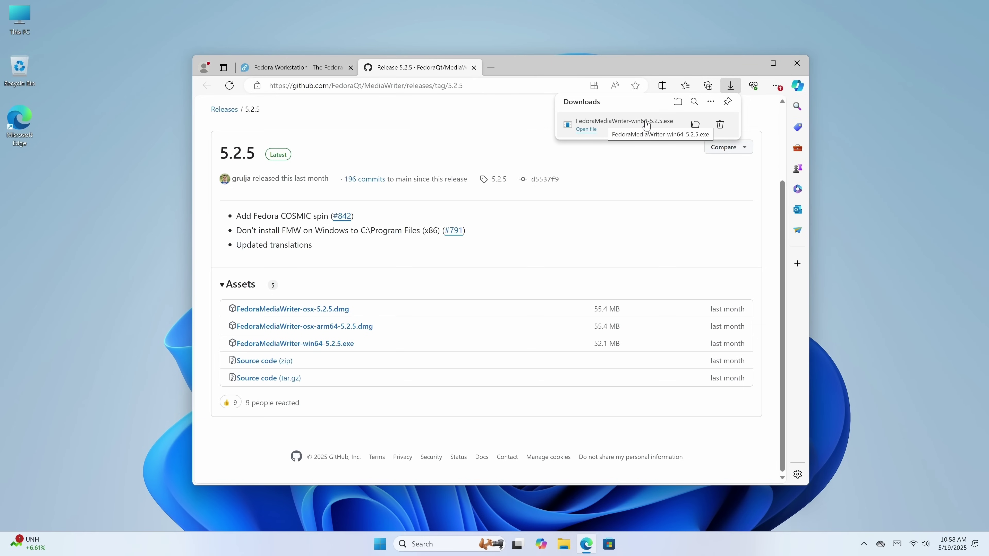
# - Show the downloaded Fedora Media Writer installer in its folder, close the browser and deselect the file
pyautogui.click(695, 124)
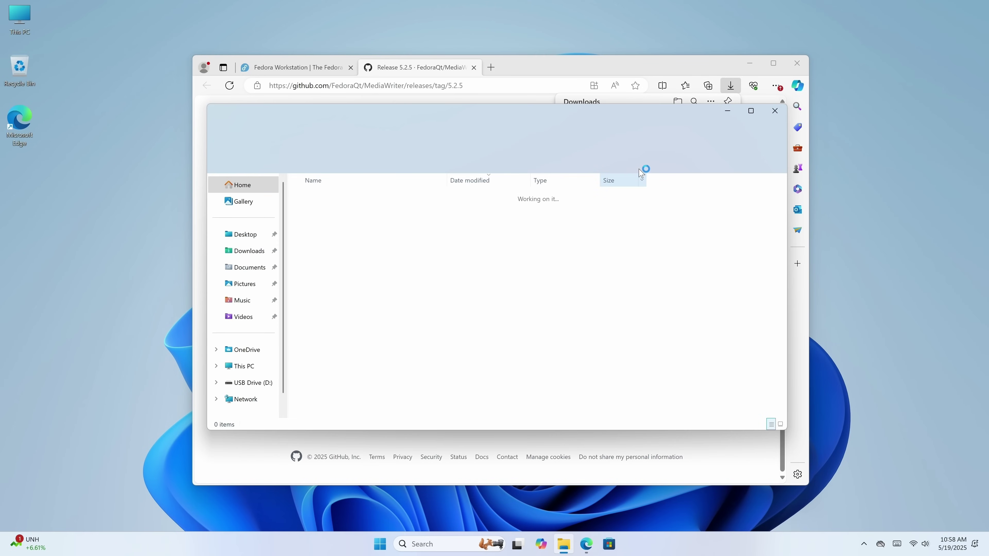
pyautogui.click(798, 62)
pyautogui.click(799, 63)
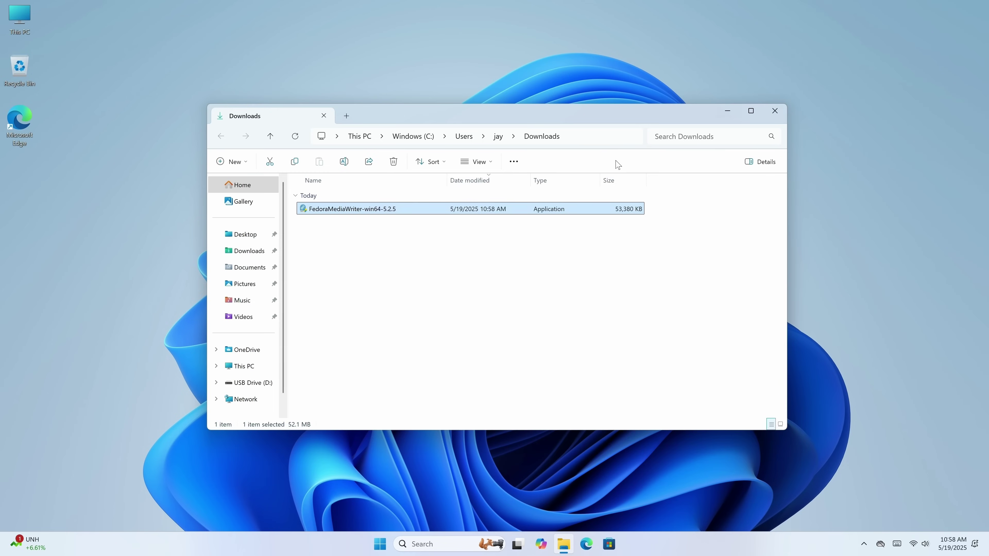
pyautogui.click(397, 235)
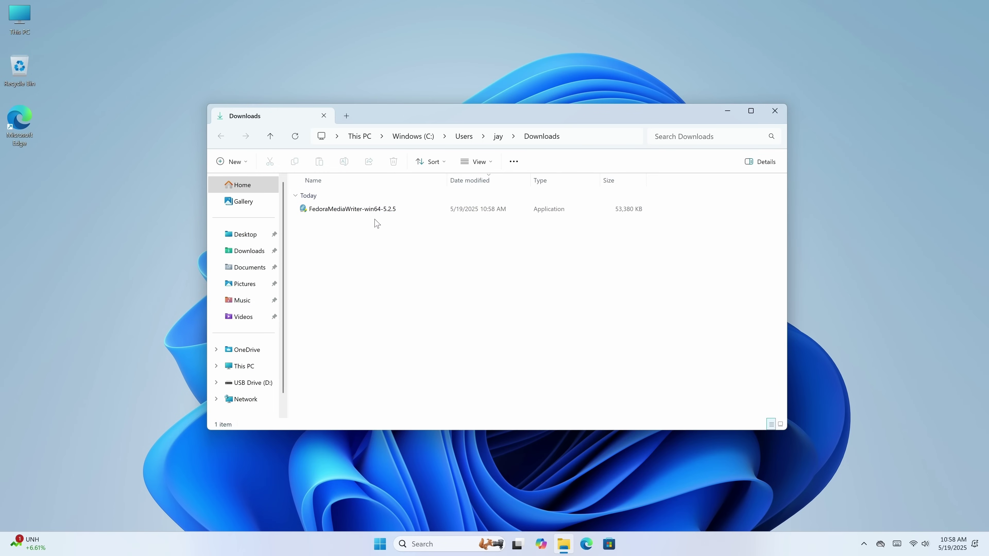
# - Install Fedora Media Writer from the downloaded installer into C:\Program Files\Fedora Media Writer and launch it on completion
pyautogui.doubleClick(371, 210)
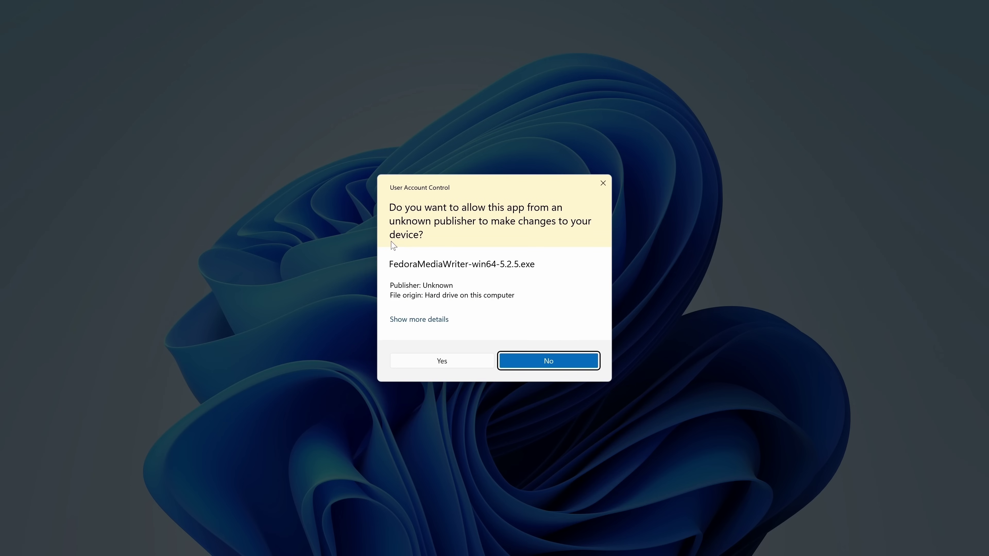
pyautogui.click(444, 362)
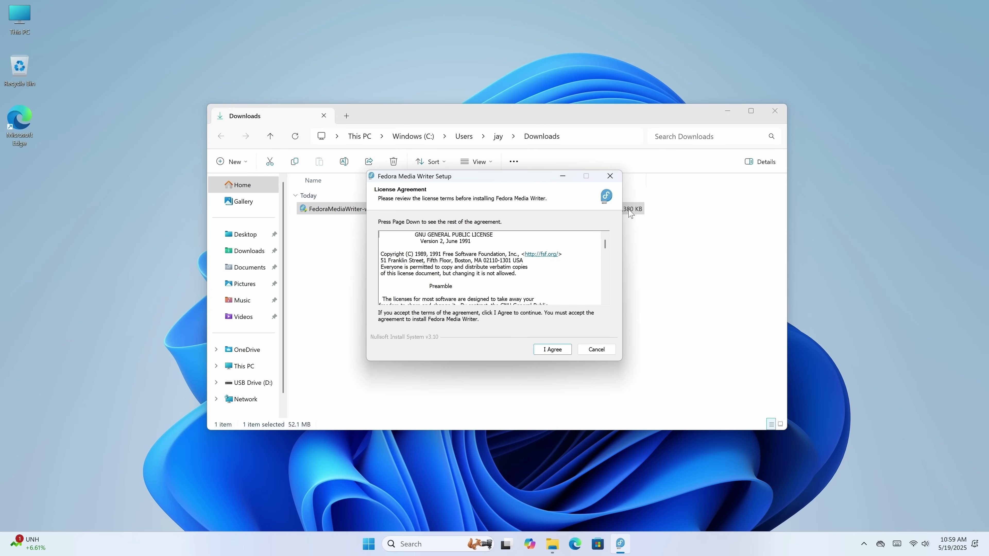
pyautogui.click(774, 111)
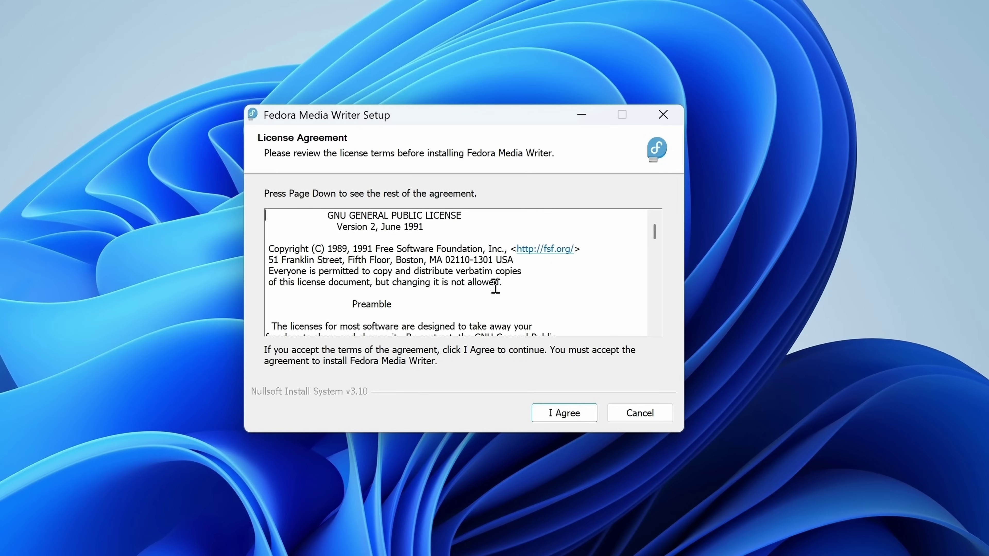
pyautogui.click(566, 414)
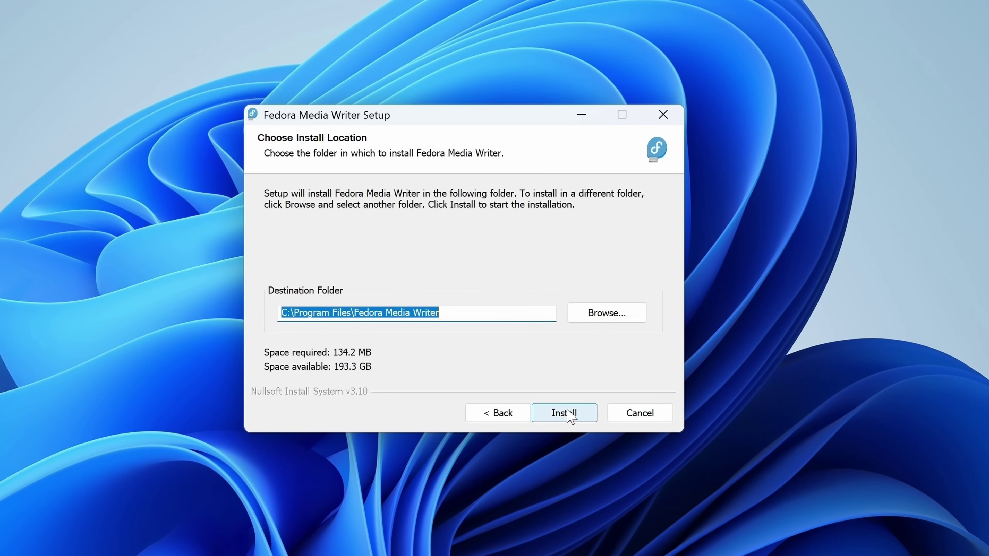
pyautogui.click(575, 420)
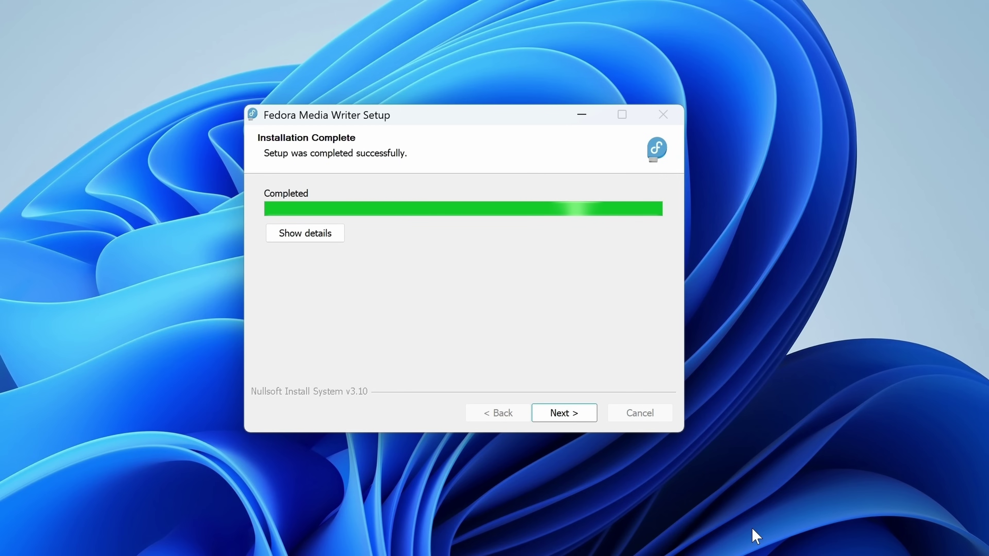
pyautogui.click(580, 420)
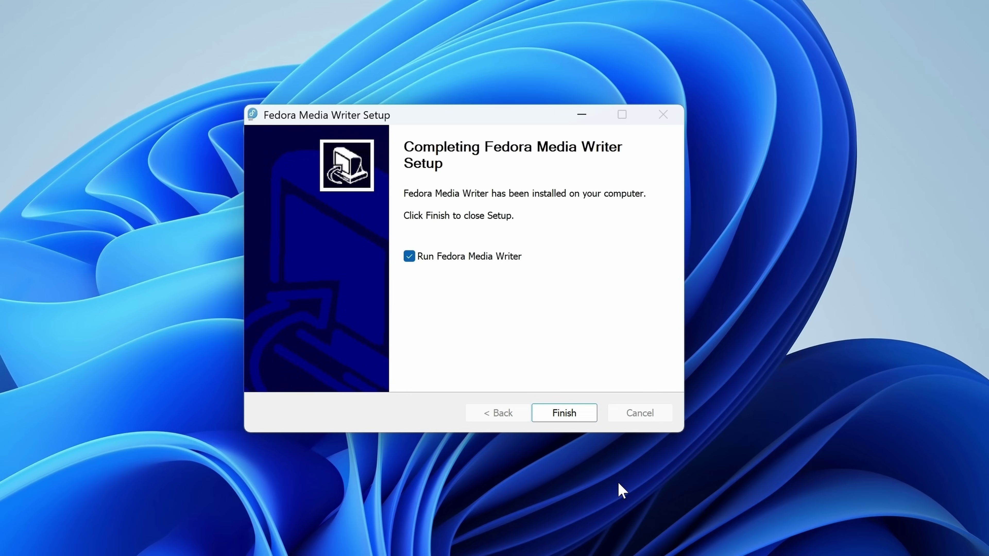
pyautogui.click(571, 415)
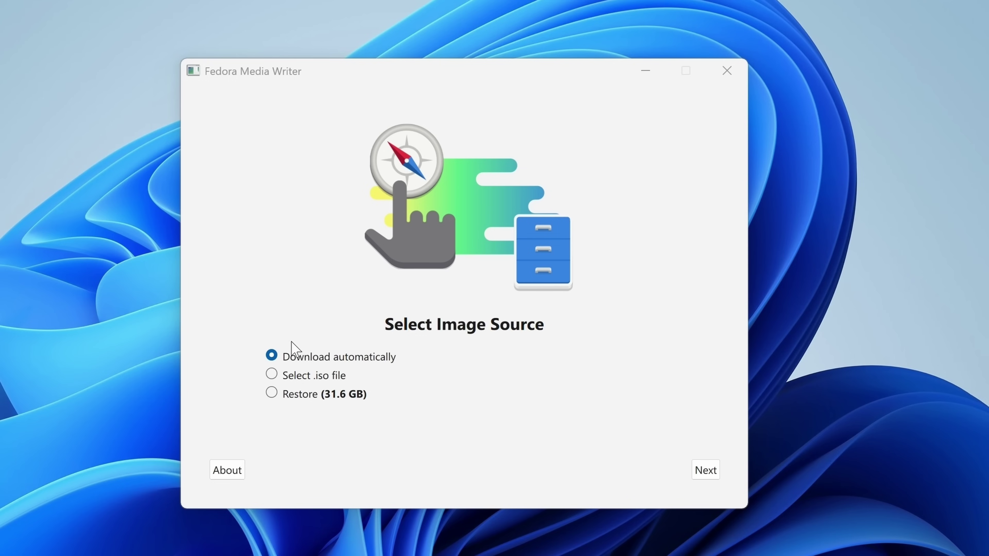
# - Choose automatic download as the image source and Fedora Workstation from the Official Editions as the release
pyautogui.click(705, 471)
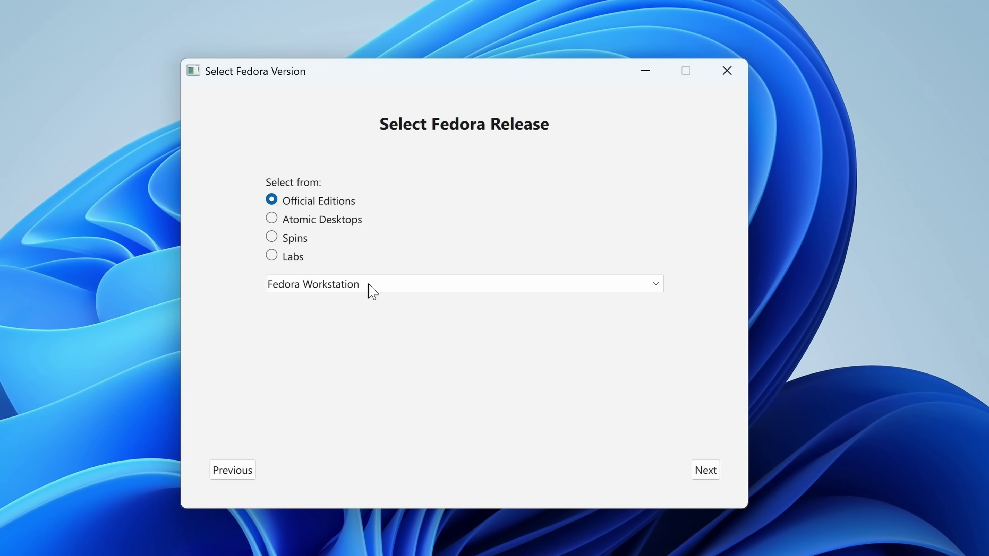
pyautogui.click(391, 288)
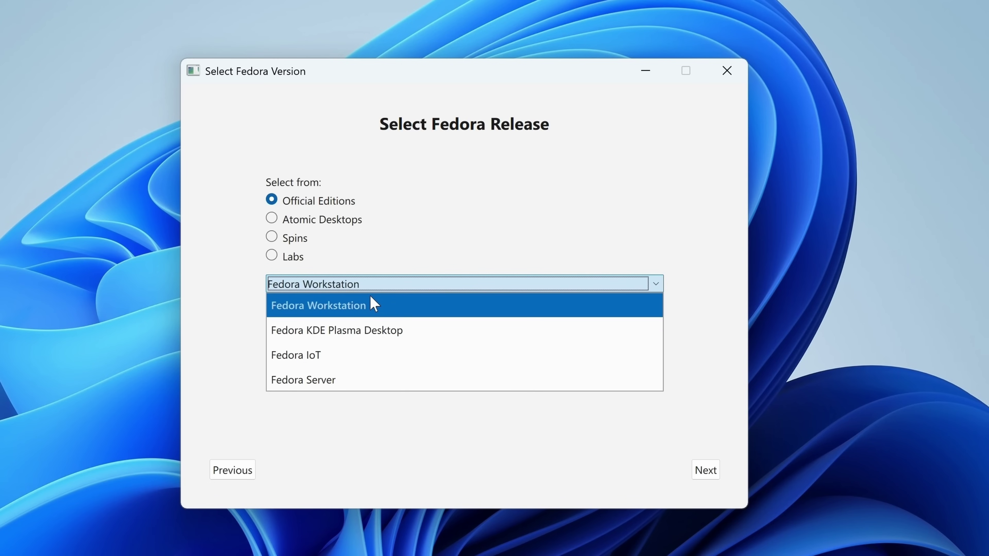
pyautogui.click(367, 285)
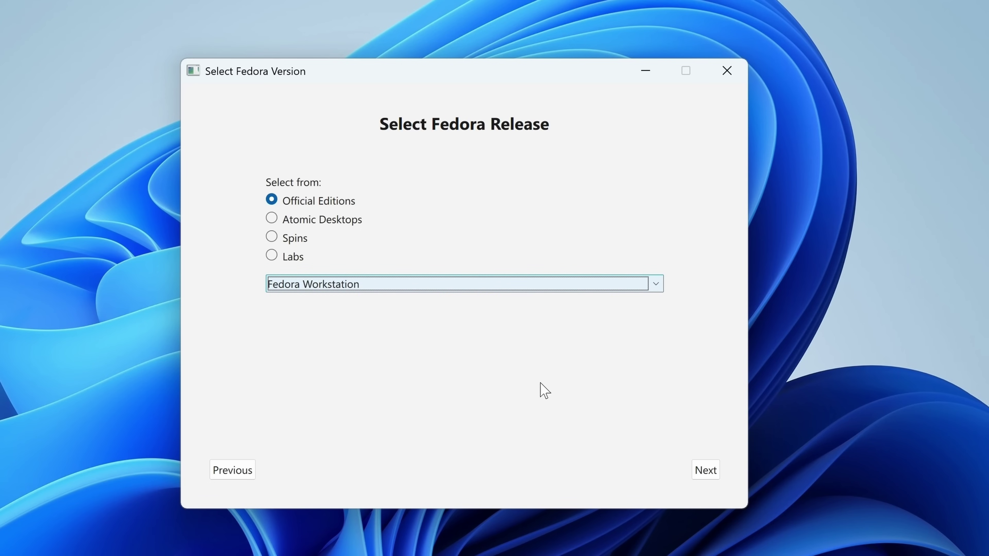
pyautogui.click(714, 475)
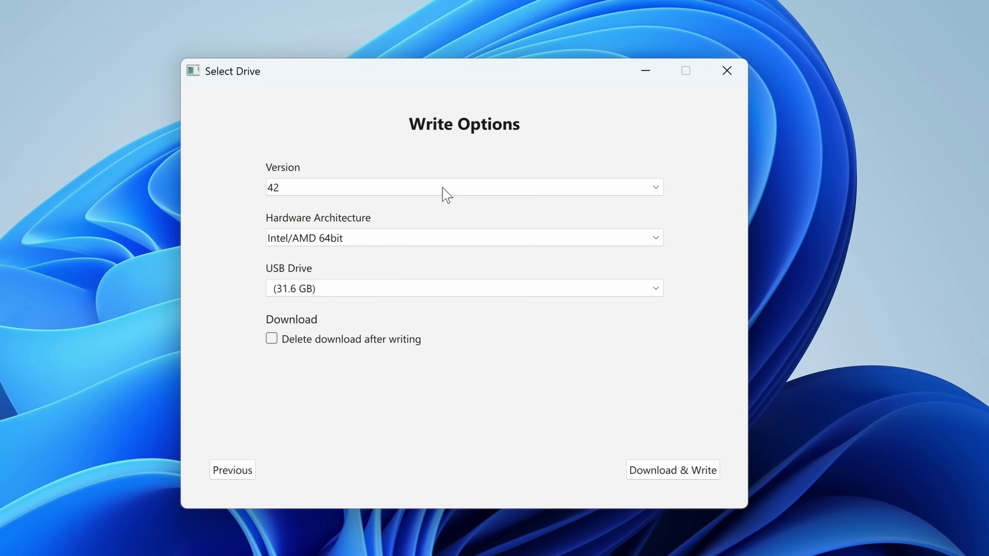
# - Keep Intel/AMD 64bit as the hardware architecture and enable deleting the download after writing
pyautogui.click(475, 240)
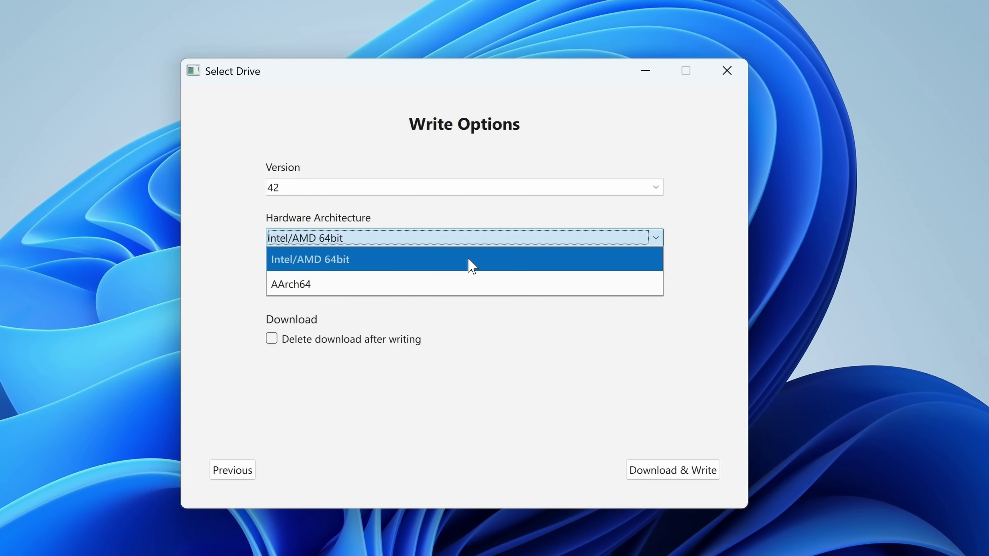
pyautogui.click(460, 214)
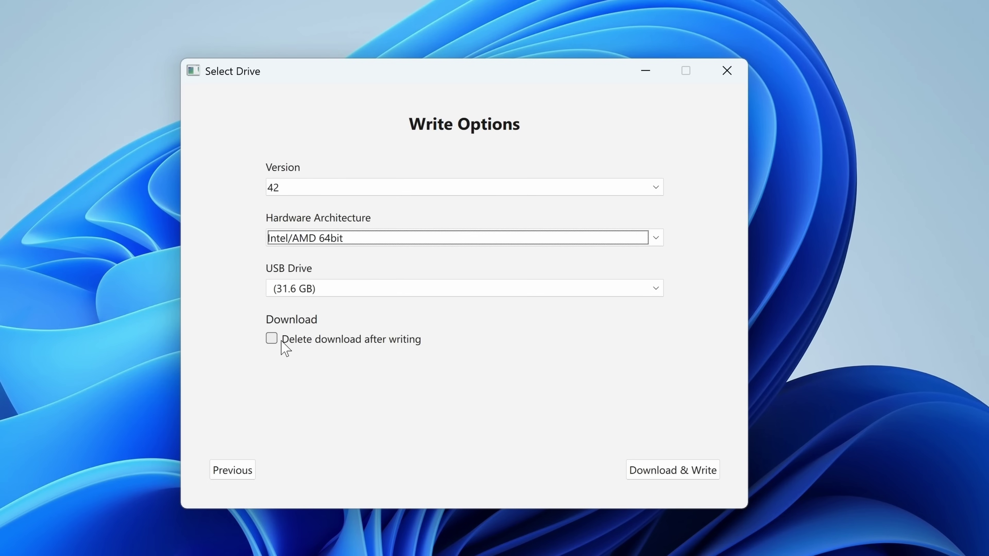
pyautogui.click(270, 342)
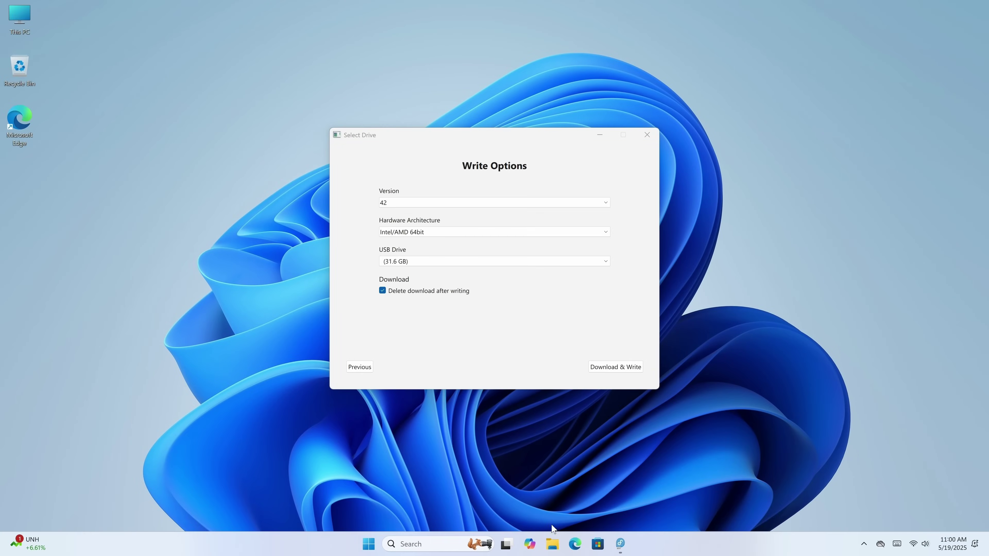
# - Check the contents of the Downloads folder in File Explorer and close it again
pyautogui.click(552, 544)
pyautogui.click(257, 253)
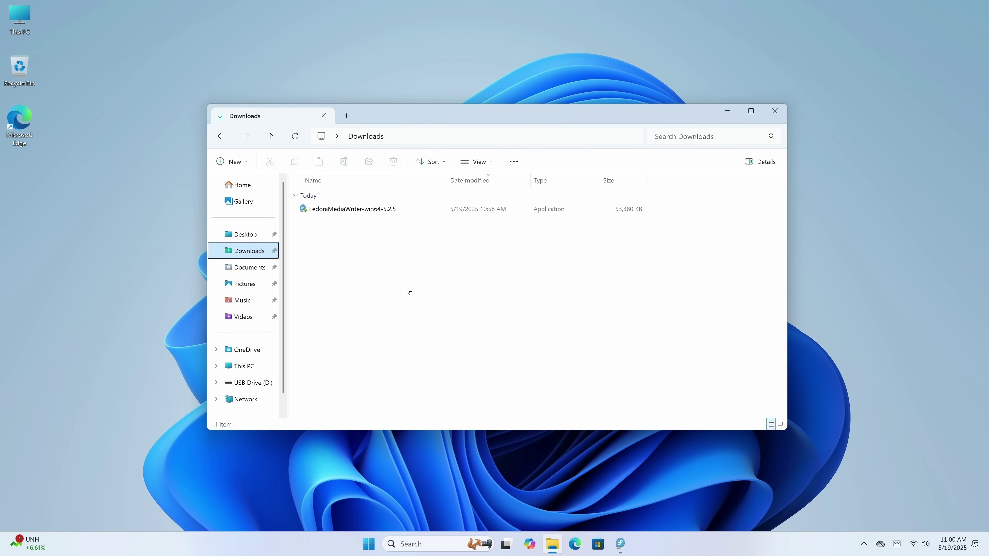
pyautogui.click(324, 116)
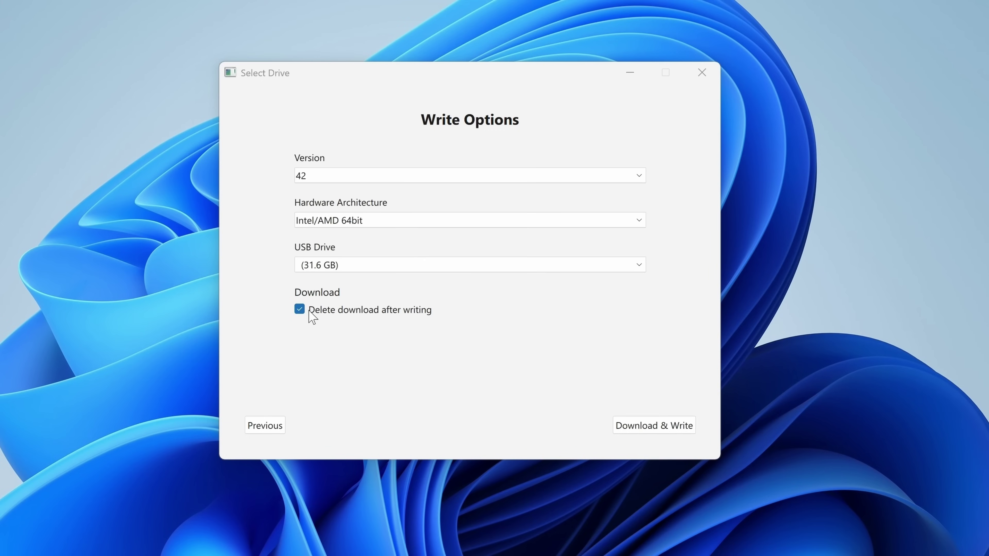
# - Download and write Fedora Workstation 42 to the 31.6 GB USB drive, approving its erasure, and close the writer
pyautogui.click(655, 425)
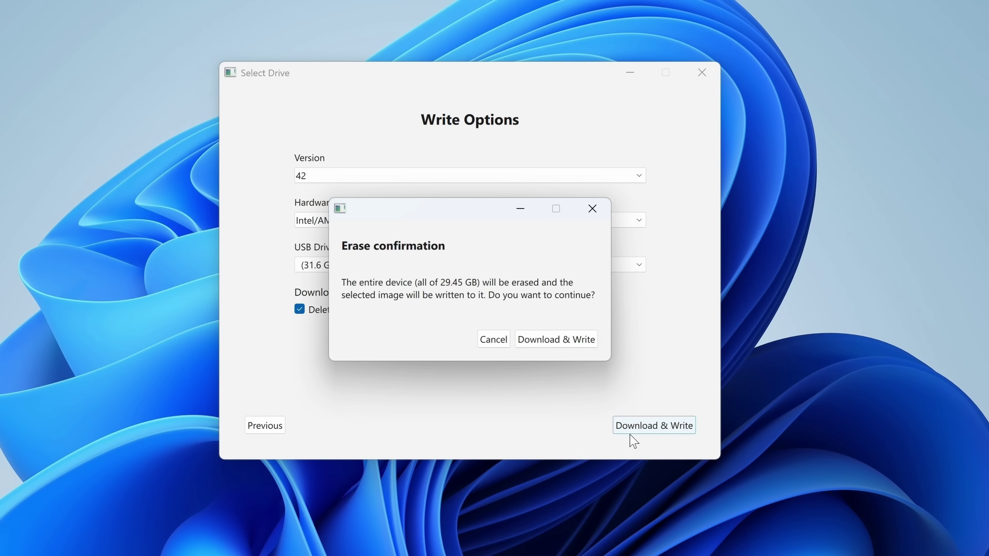
pyautogui.click(554, 341)
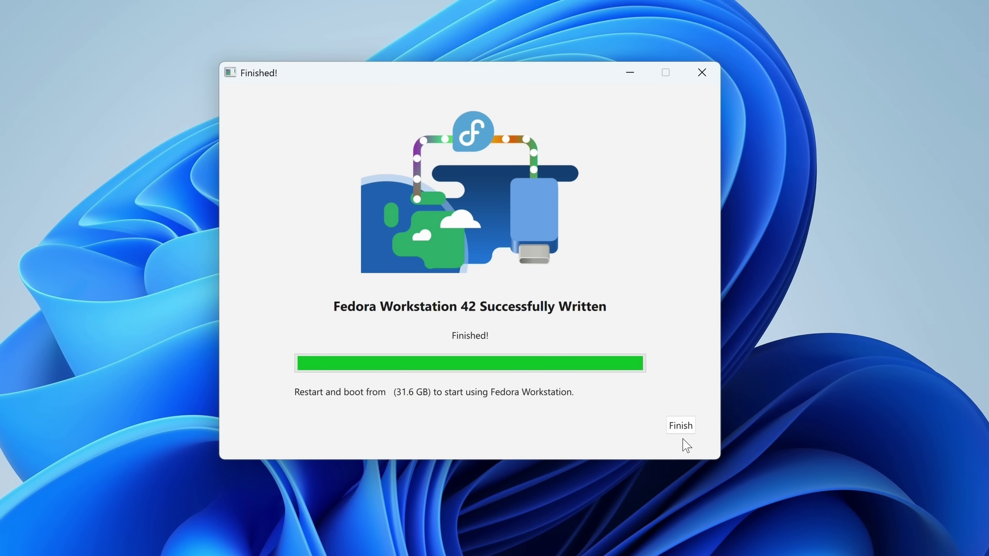
pyautogui.click(686, 426)
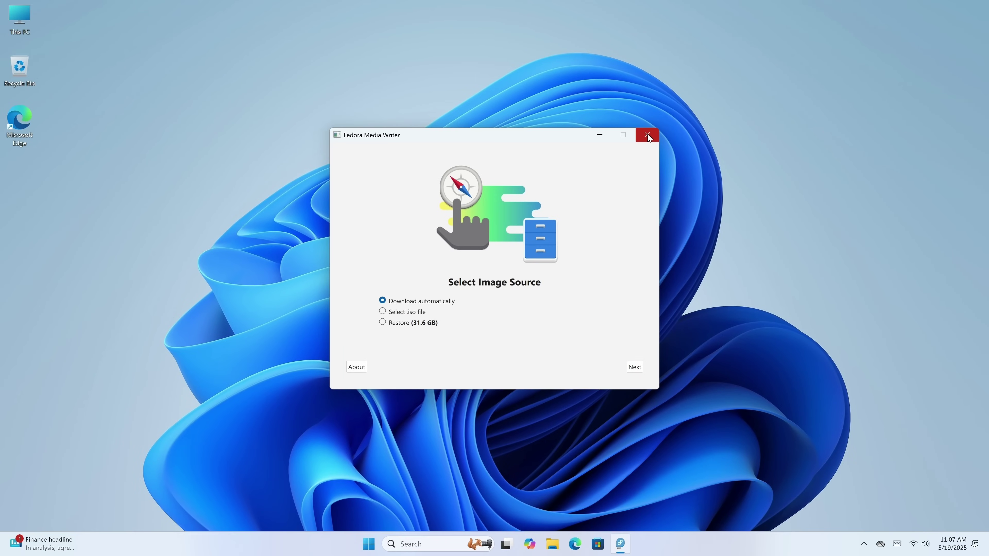
pyautogui.click(647, 135)
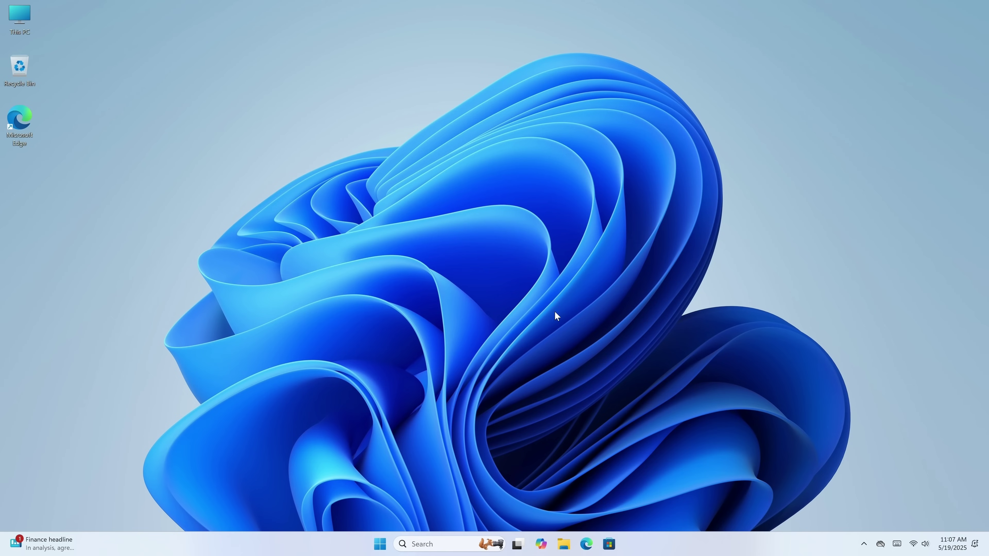
# - Restart the PC and enter the firmware's boot device menu during startup
pyautogui.click(380, 544)
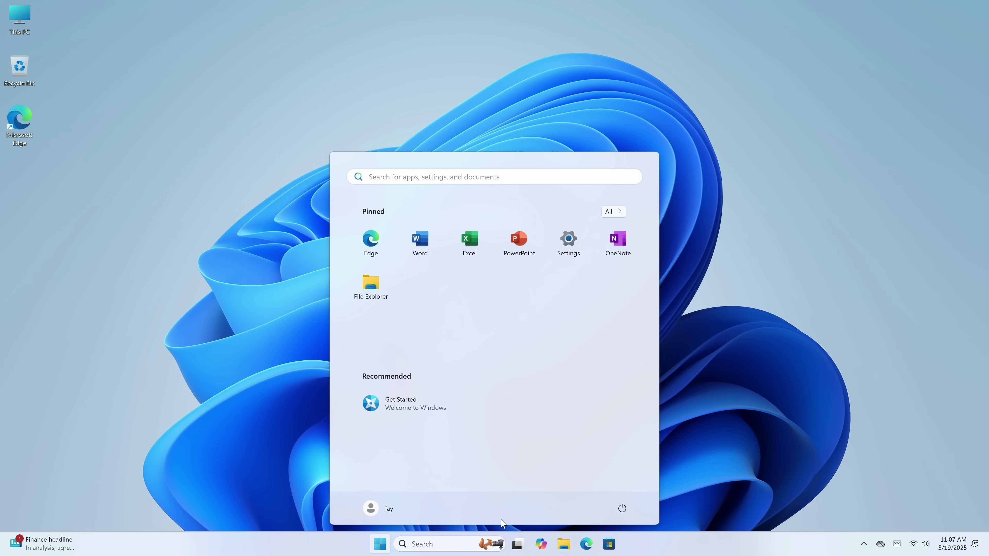
pyautogui.click(622, 510)
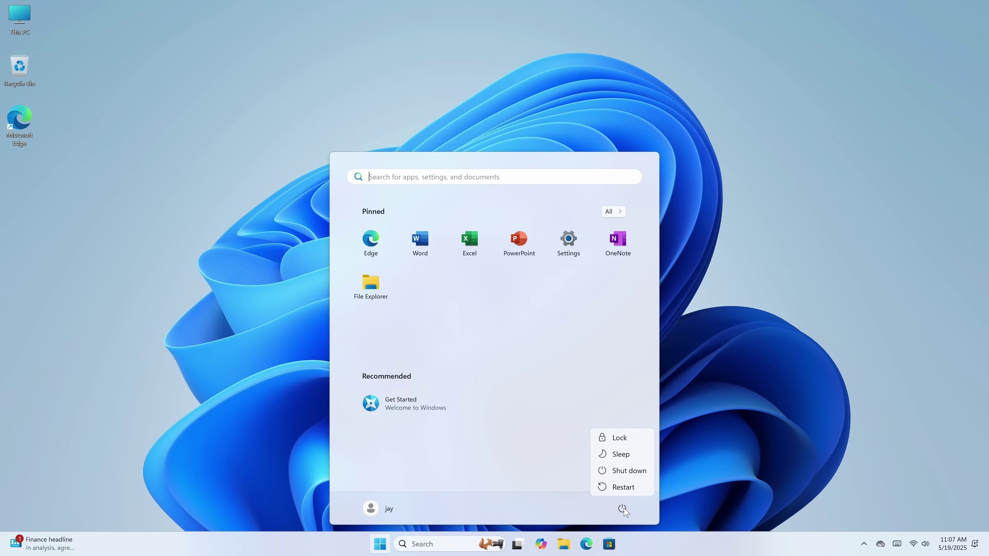
pyautogui.click(625, 488)
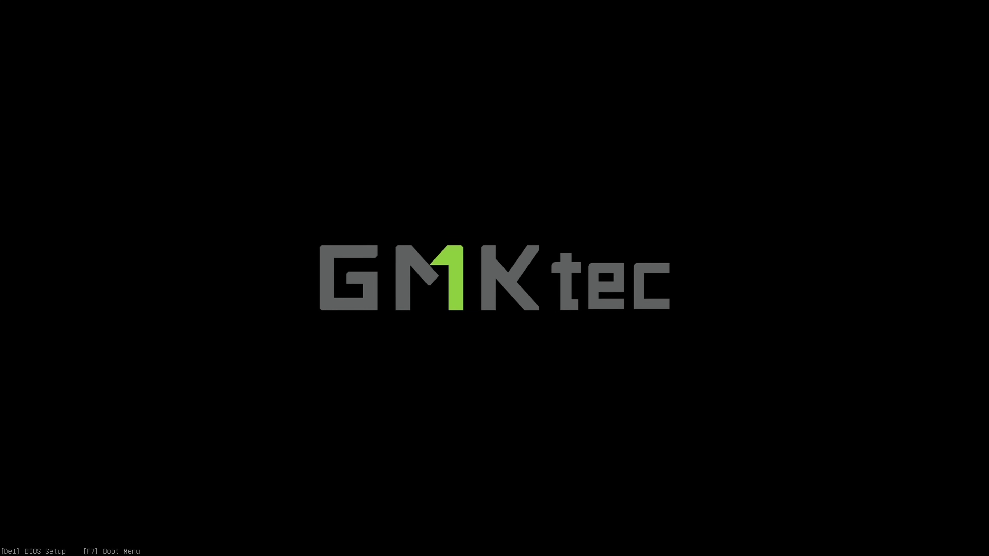
pyautogui.press('F7')
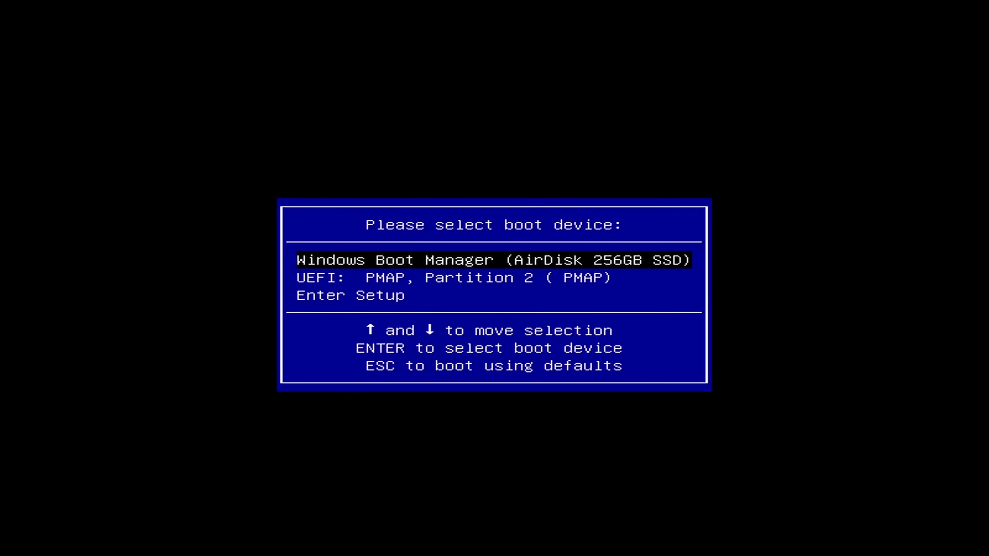
# - Boot from the "UEFI: PMAP, Partition 2" USB device and interrupt the system reset with Continue boot
pyautogui.press('Down')
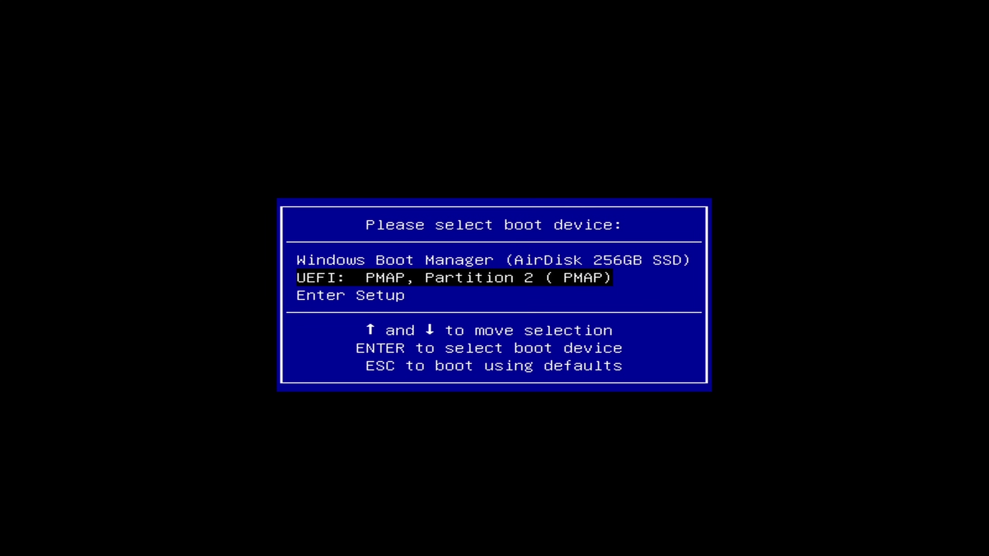
pyautogui.press('Return')
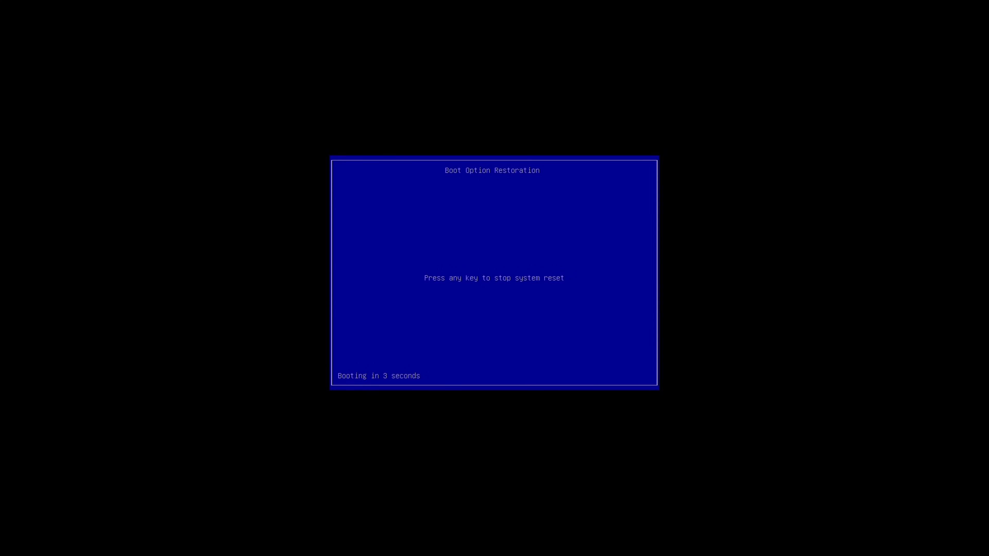
pyautogui.press('Return')
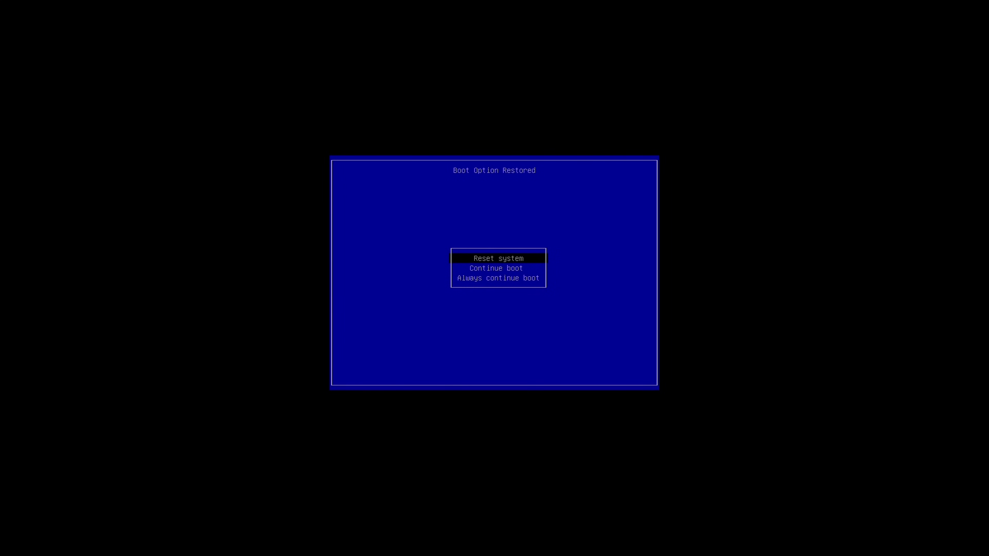
pyautogui.press('Down')
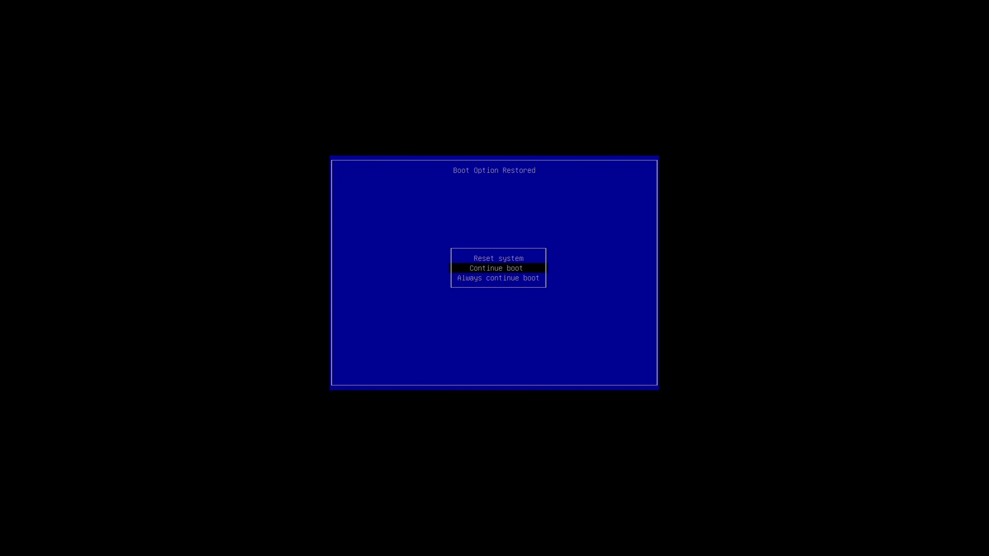
pyautogui.press('Return')
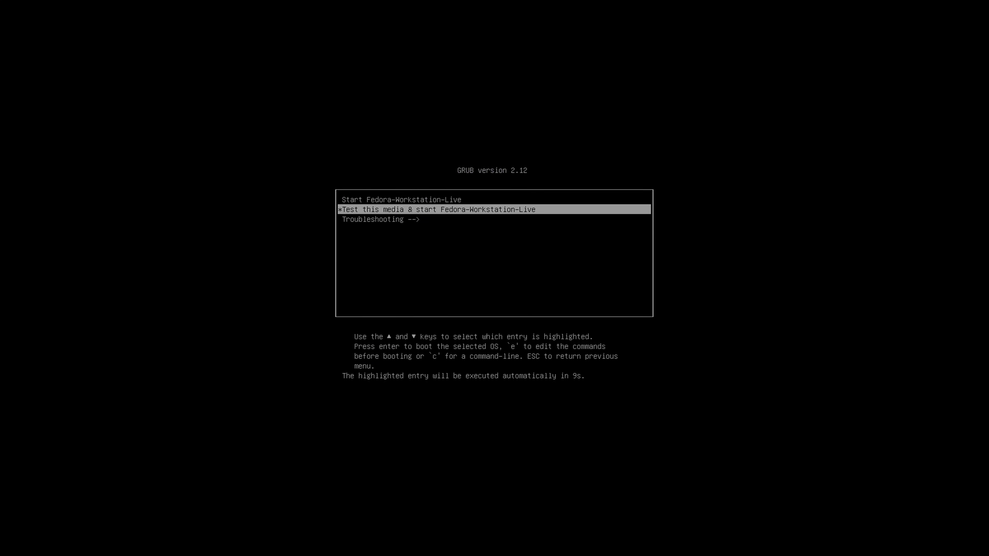
# - Start Fedora-Workstation-Live without testing the media and decline the installation offer for now
pyautogui.press('Up')
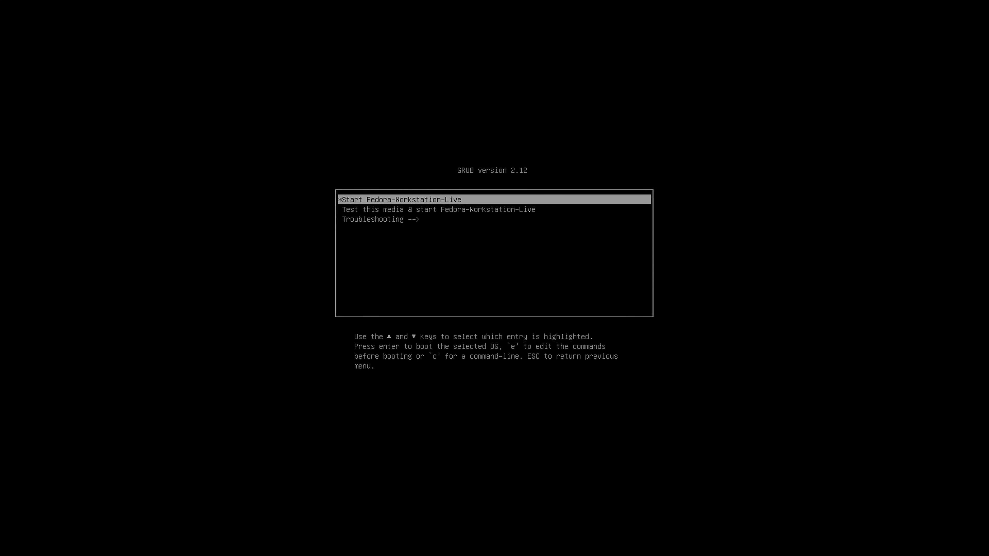
pyautogui.press('Return')
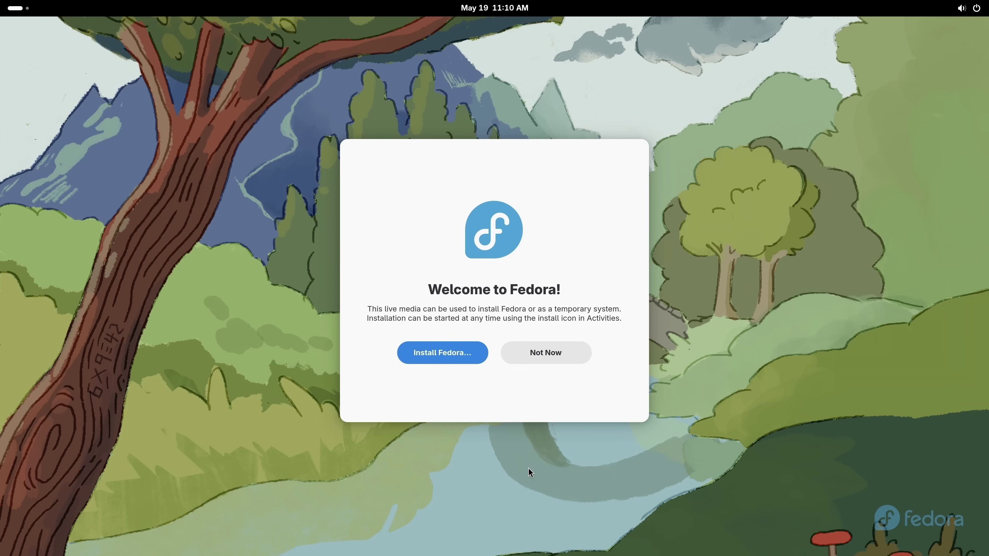
pyautogui.click(563, 354)
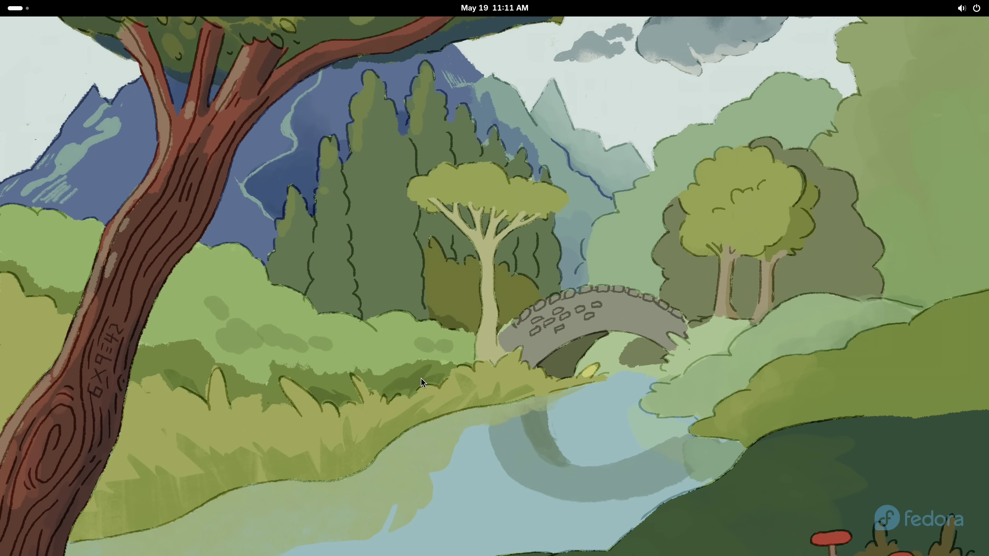
# - Connect to the Arcadia-Guest Wi-Fi network by entering its password, and check the connection status
pyautogui.click(969, 12)
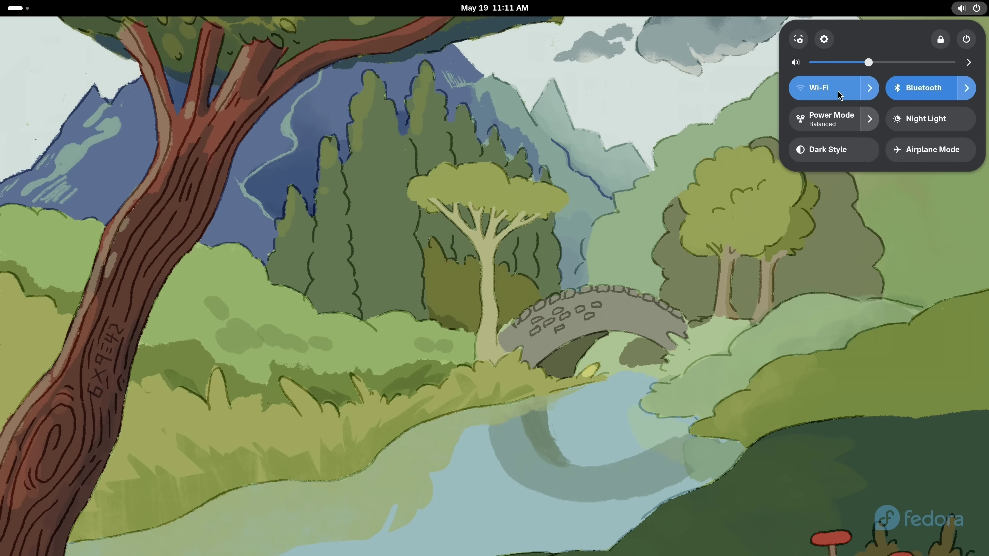
pyautogui.click(870, 90)
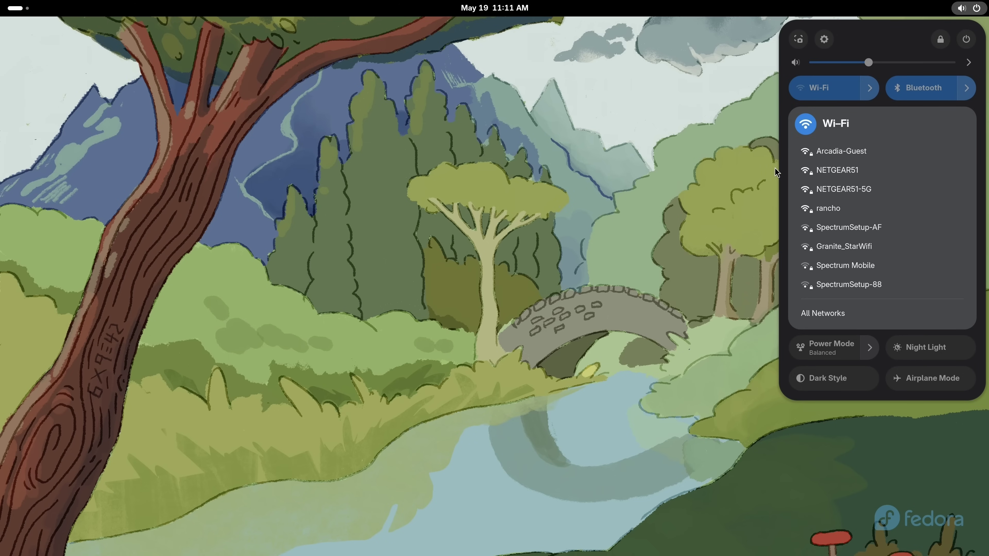
pyautogui.click(861, 153)
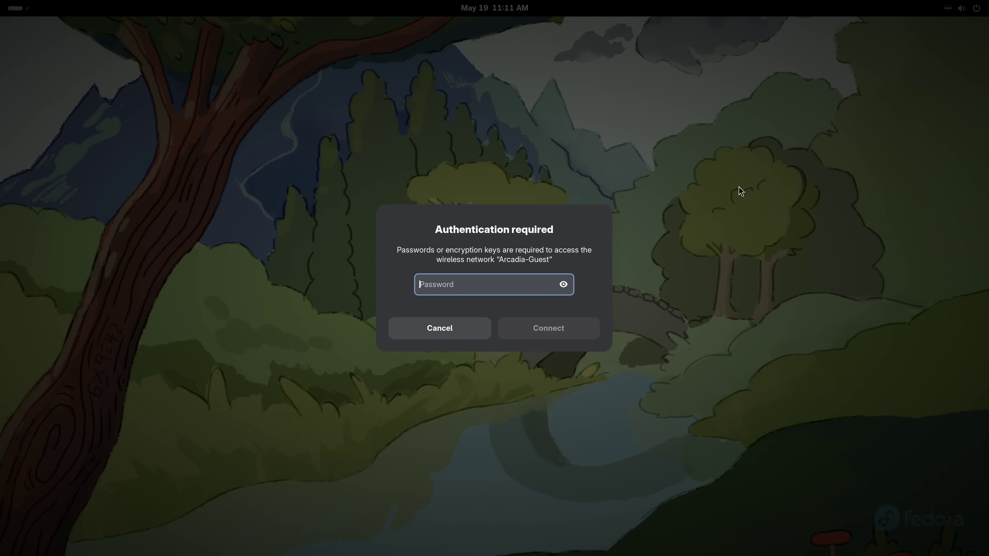
pyautogui.write('**************')
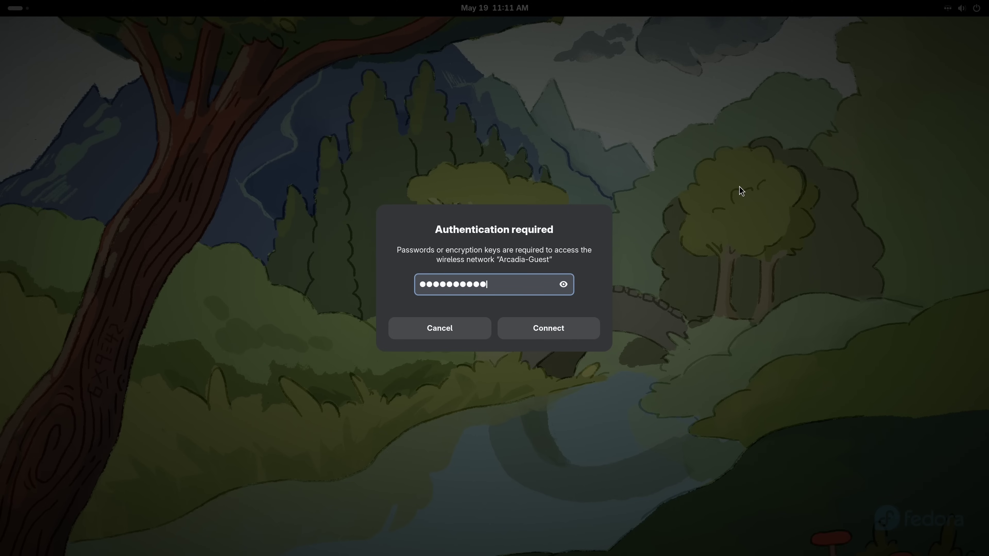
pyautogui.click(572, 329)
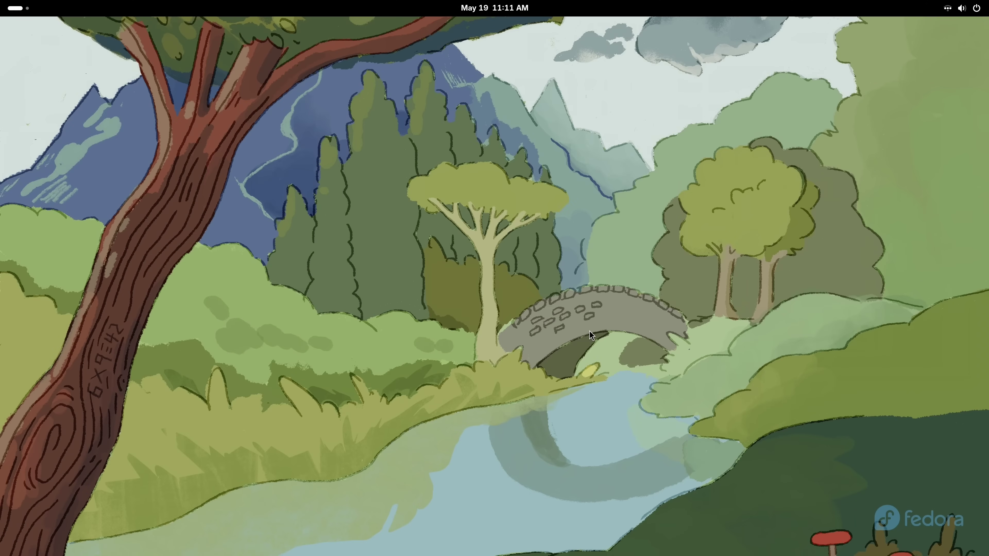
pyautogui.click(949, 12)
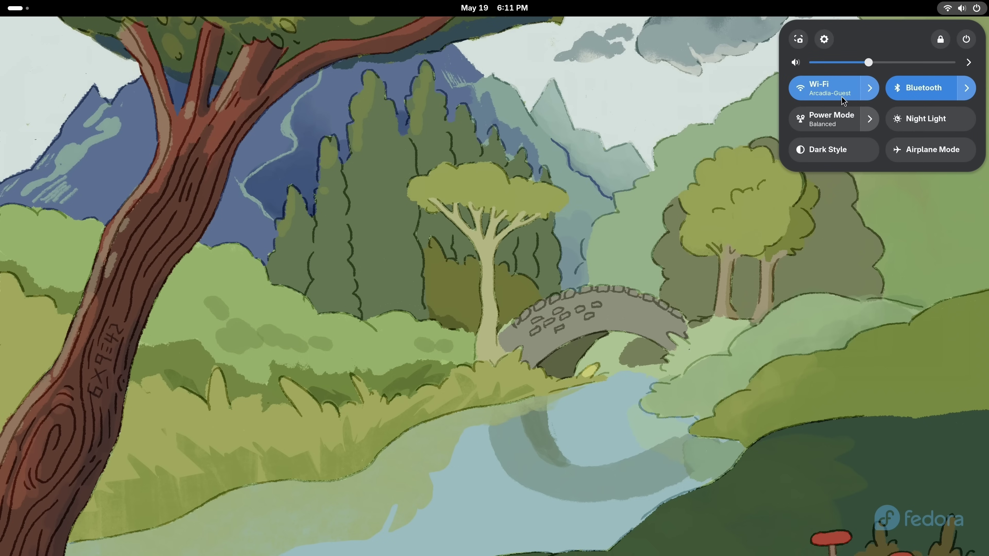
pyautogui.click(615, 107)
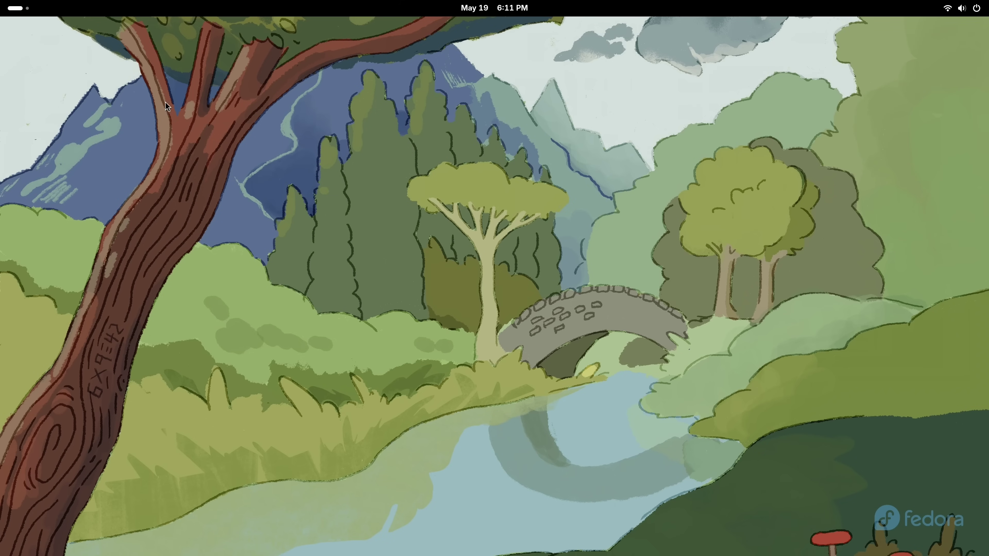
# - Launch Firefox without its welcome tab and browse learnlinux.tv to test the internet connection
pyautogui.click(19, 12)
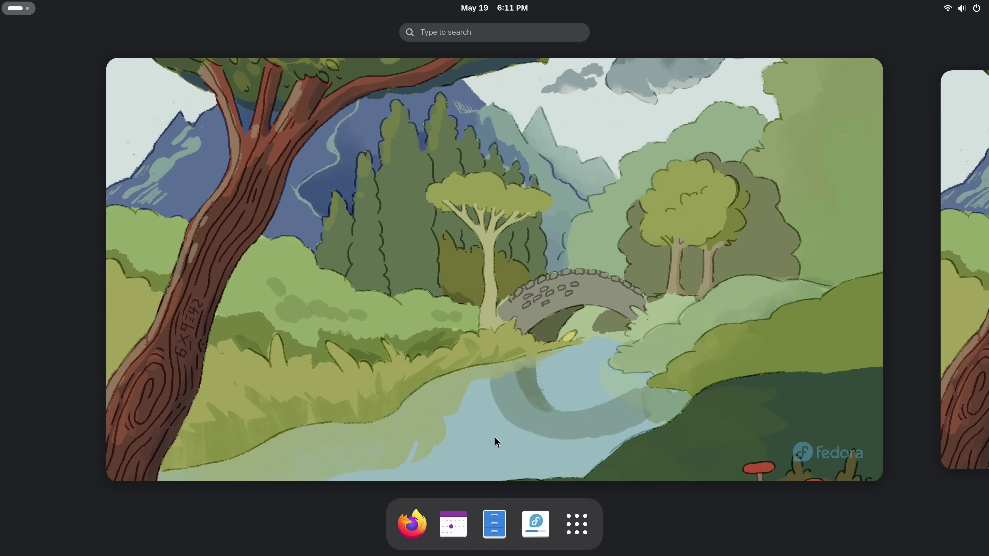
pyautogui.click(418, 526)
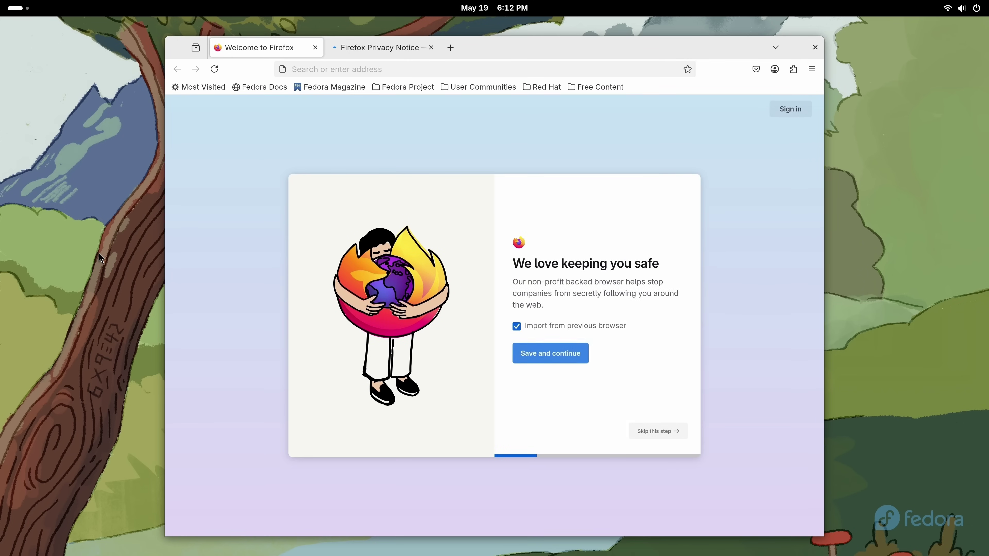
pyautogui.click(316, 48)
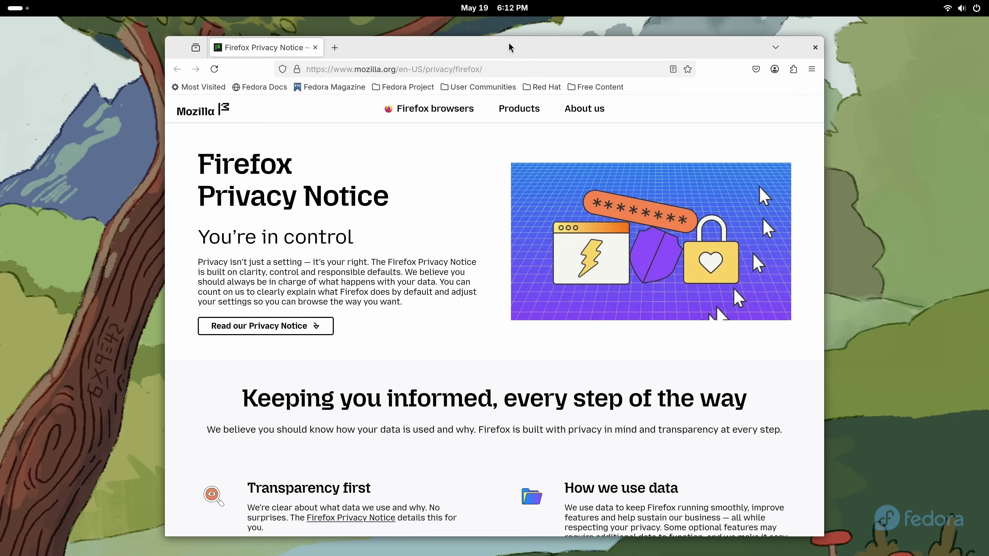
pyautogui.click(511, 70)
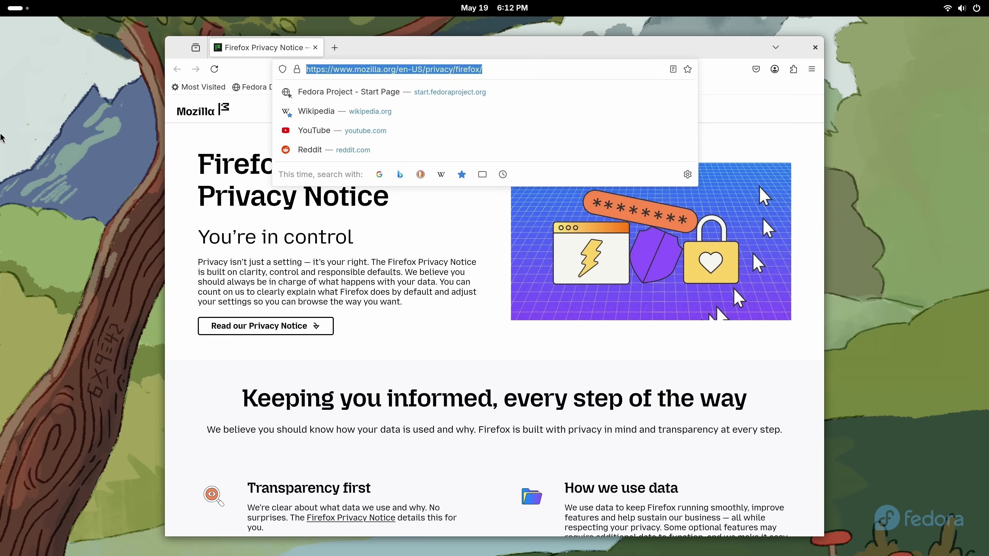
pyautogui.write('learnlinux.tv')
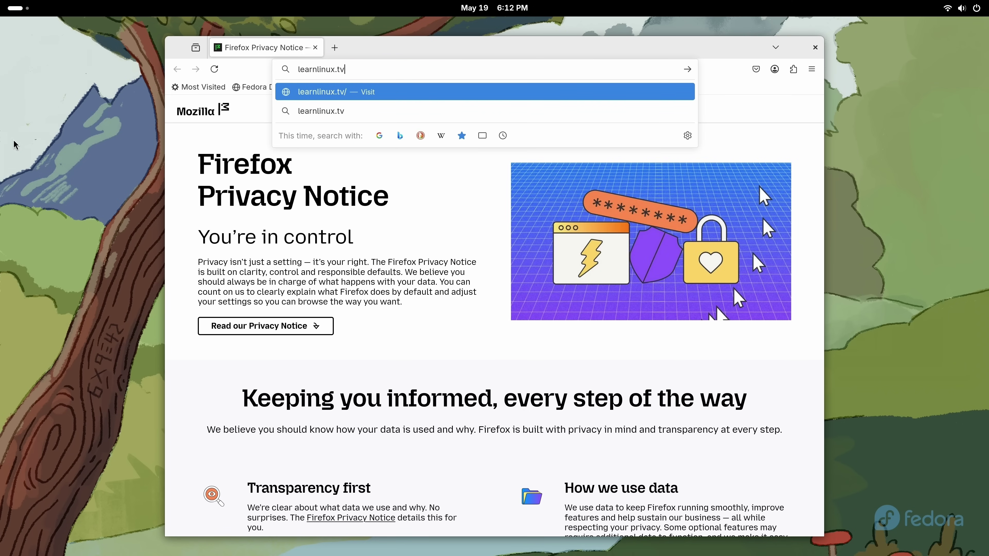
pyautogui.press('Return')
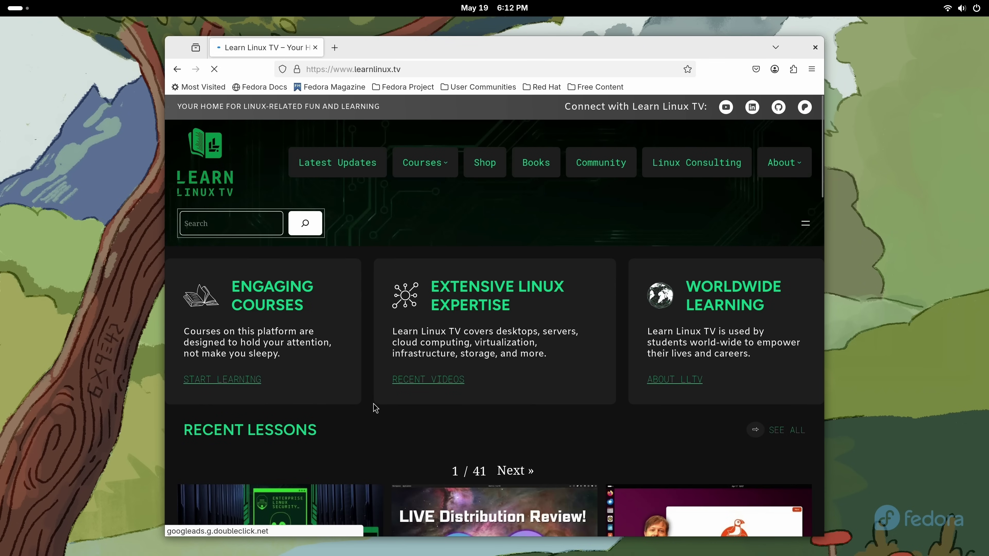
pyautogui.scroll(-6, 417, 405)
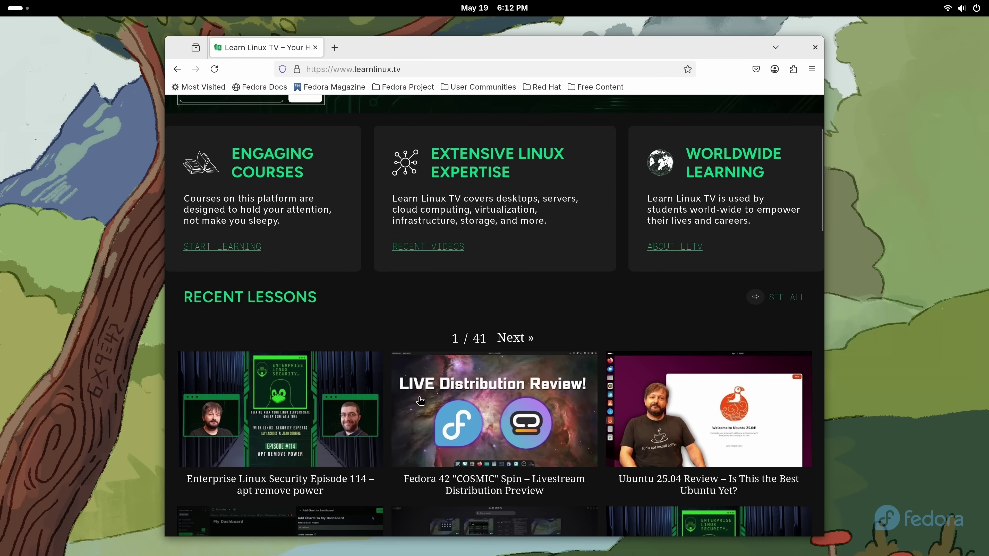
pyautogui.scroll(-3, 419, 401)
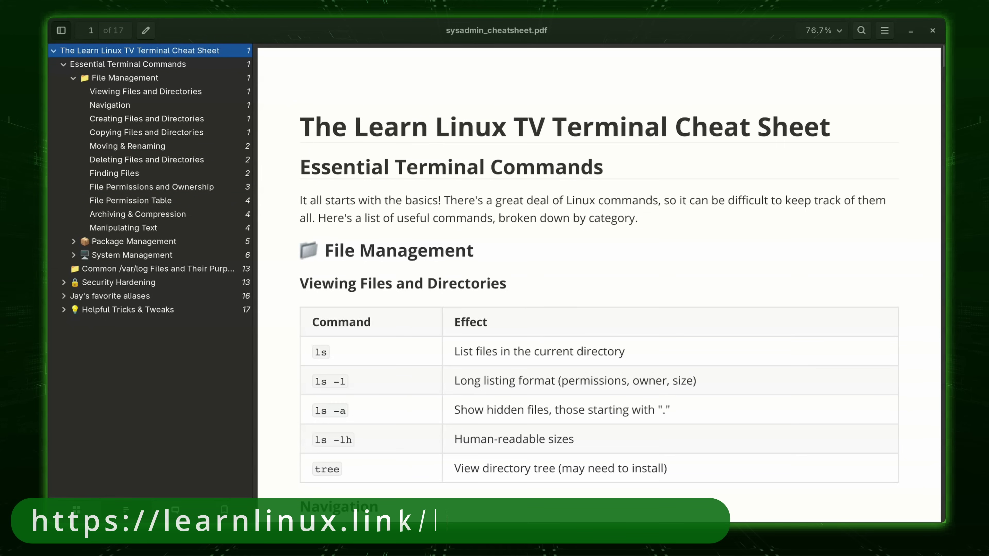
# - Examine the command tables in sysadmin_cheatsheet.pdf from File Management through the apt section of Package Management
pyautogui.scroll(-10, 598, 282)
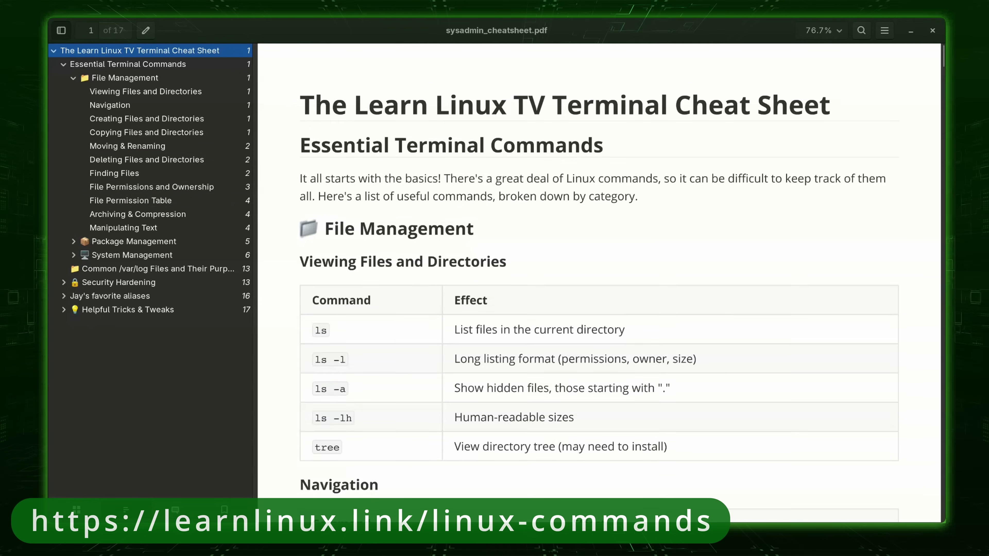
pyautogui.scroll(-15, 598, 283)
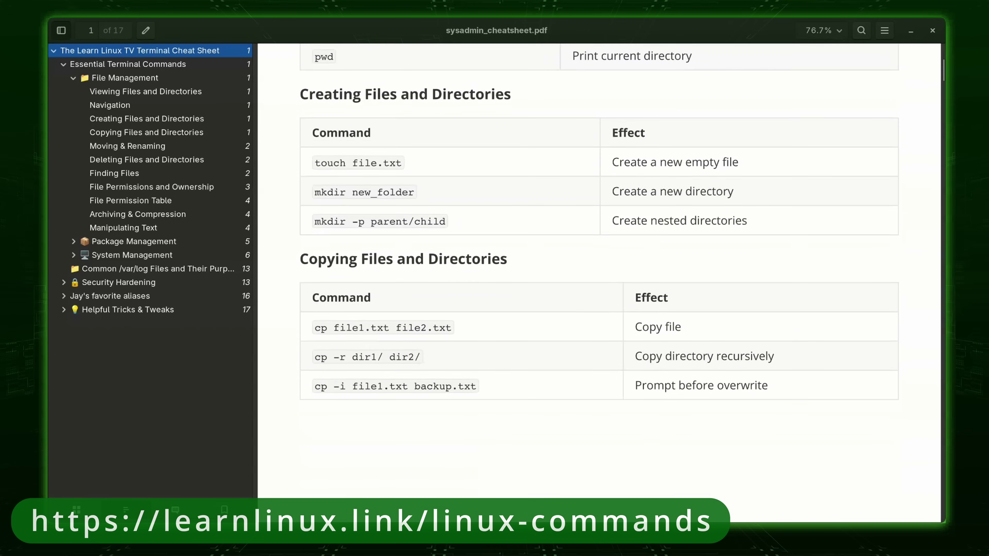
pyautogui.scroll(-5, 598, 283)
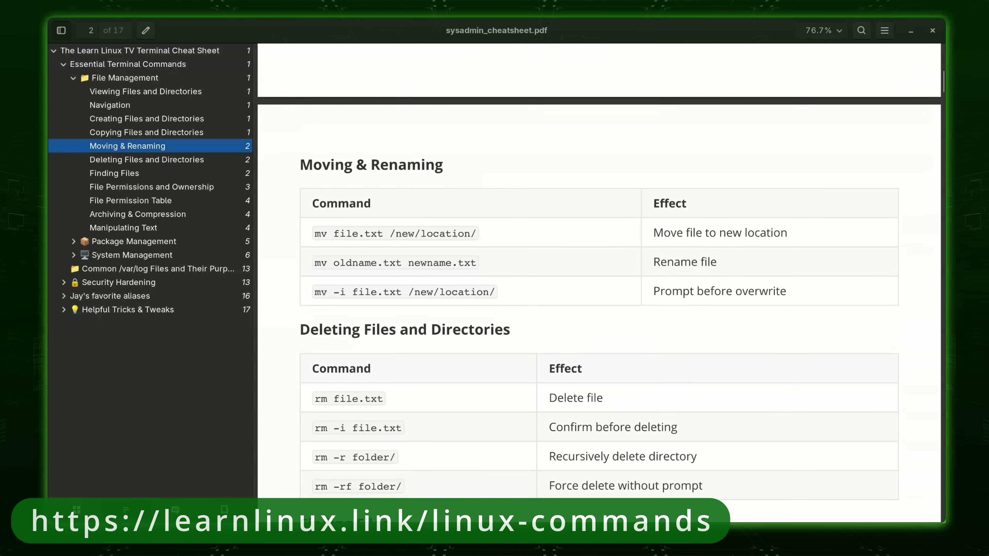
pyautogui.scroll(-1, 599, 283)
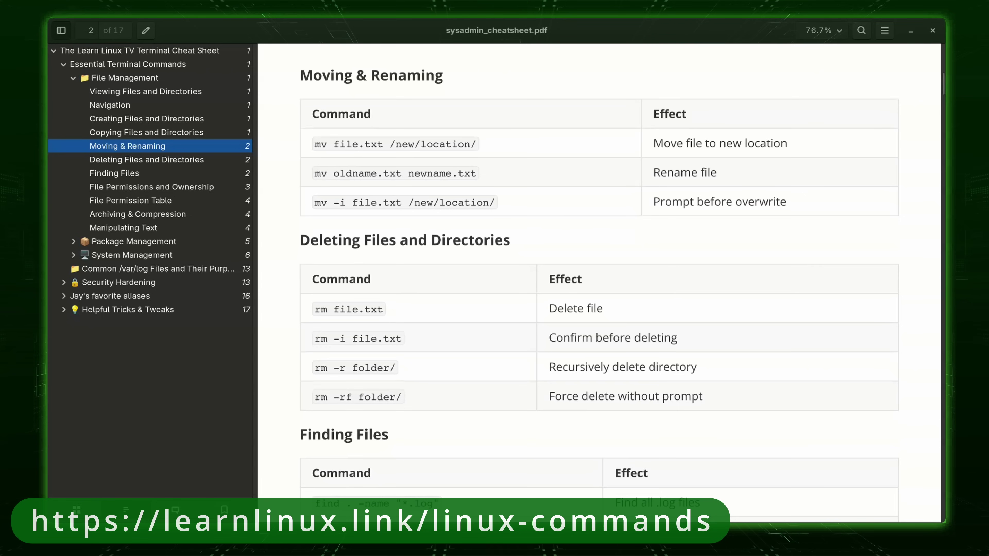
pyautogui.scroll(-5, 598, 282)
pyautogui.scroll(-15, 598, 283)
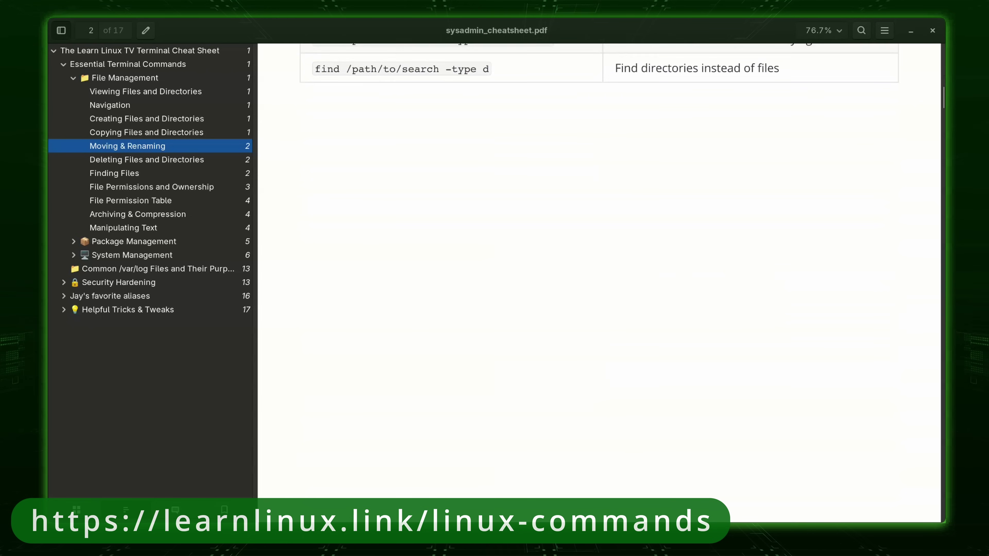
pyautogui.scroll(-8, 599, 282)
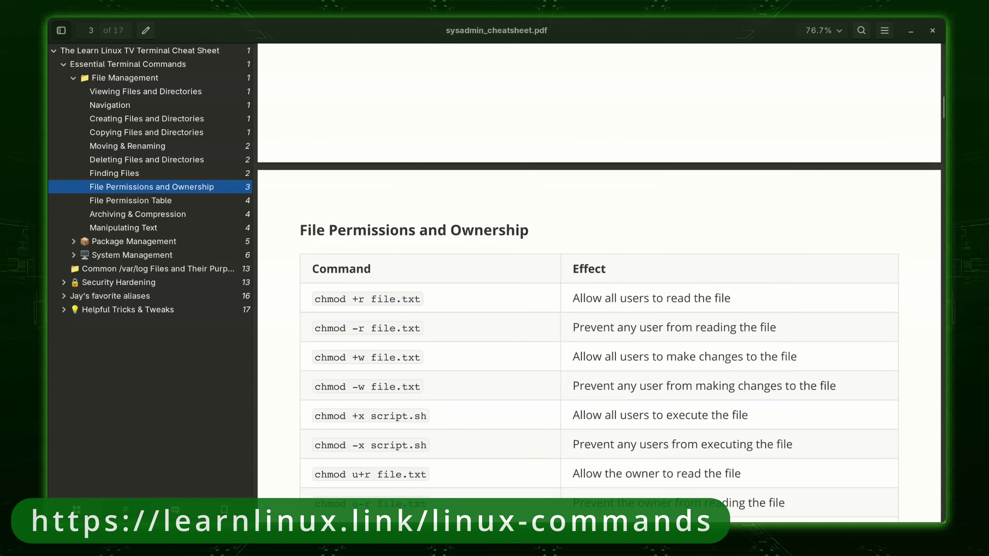
pyautogui.scroll(-18, 599, 282)
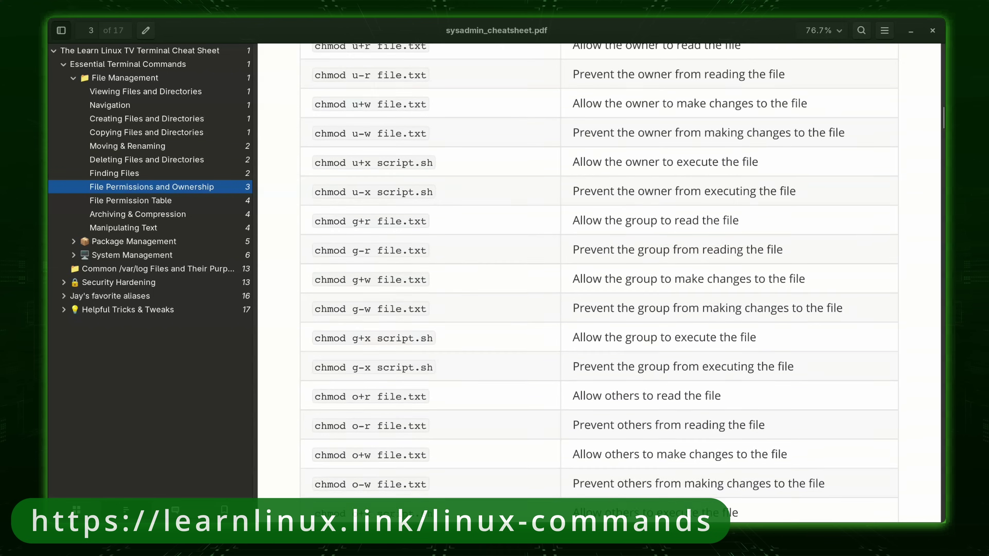
pyautogui.scroll(-11, 598, 282)
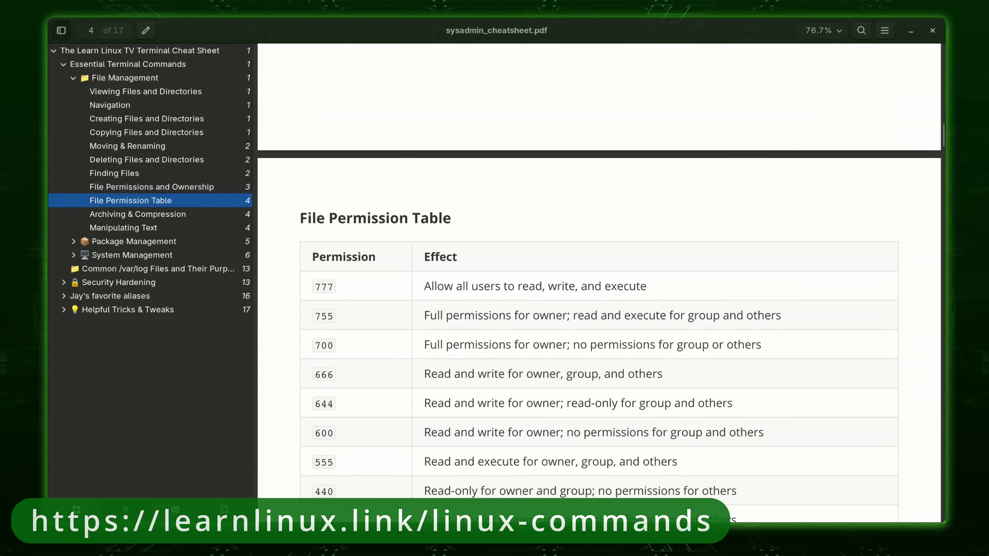
pyautogui.scroll(-14, 598, 283)
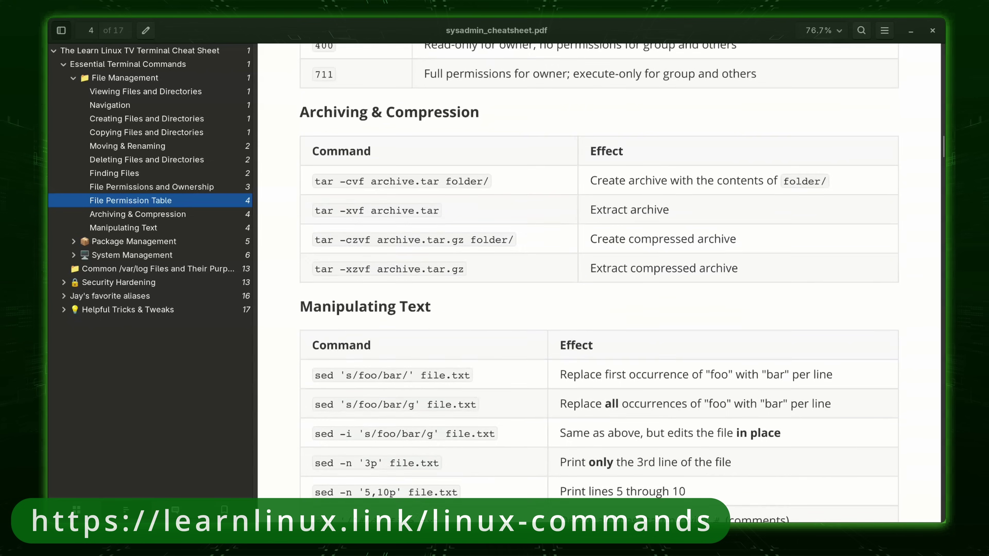
pyautogui.scroll(-15, 599, 283)
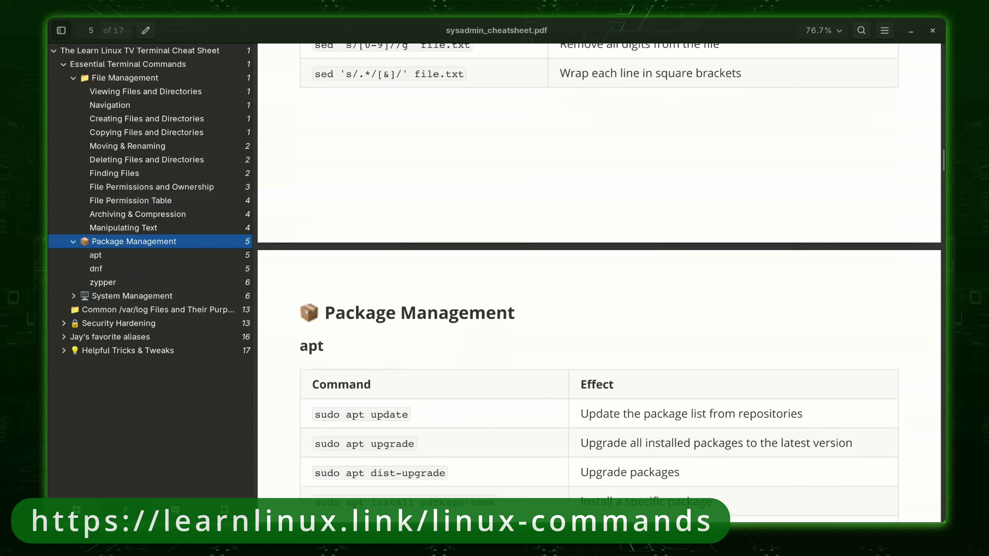
pyautogui.scroll(-13, 598, 283)
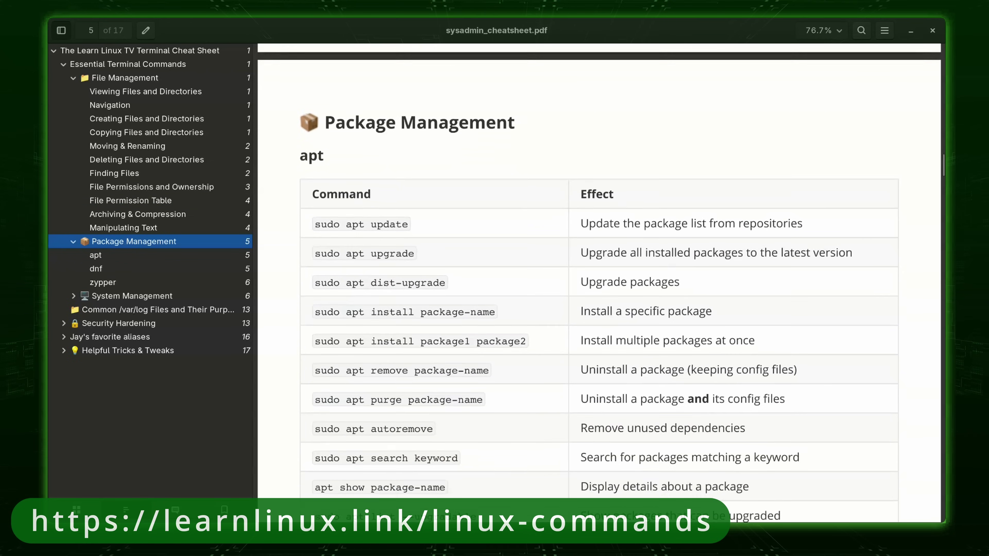
pyautogui.scroll(-7, 599, 283)
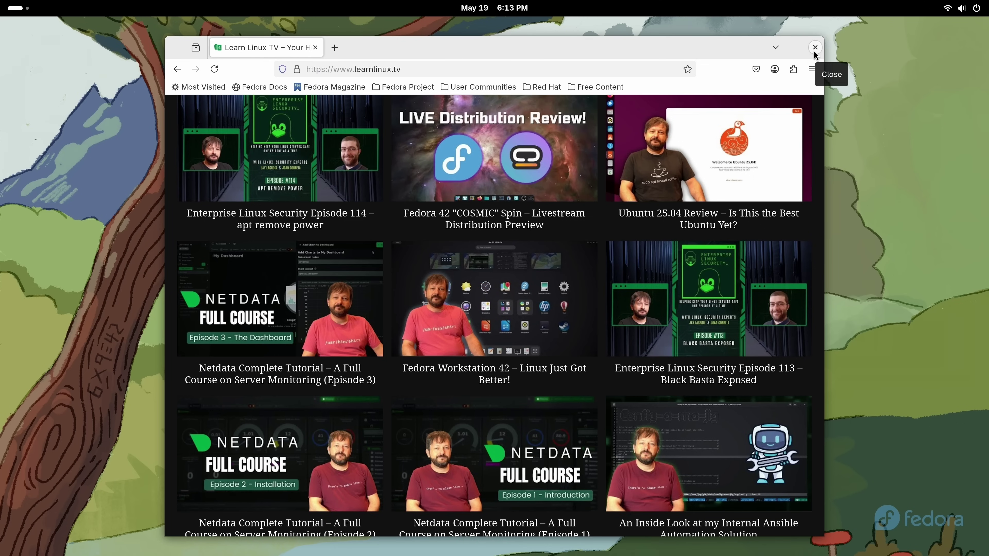
# - Close the browser and start the Fedora installer, accepting English (United States) and the us keyboard layout
pyautogui.click(815, 48)
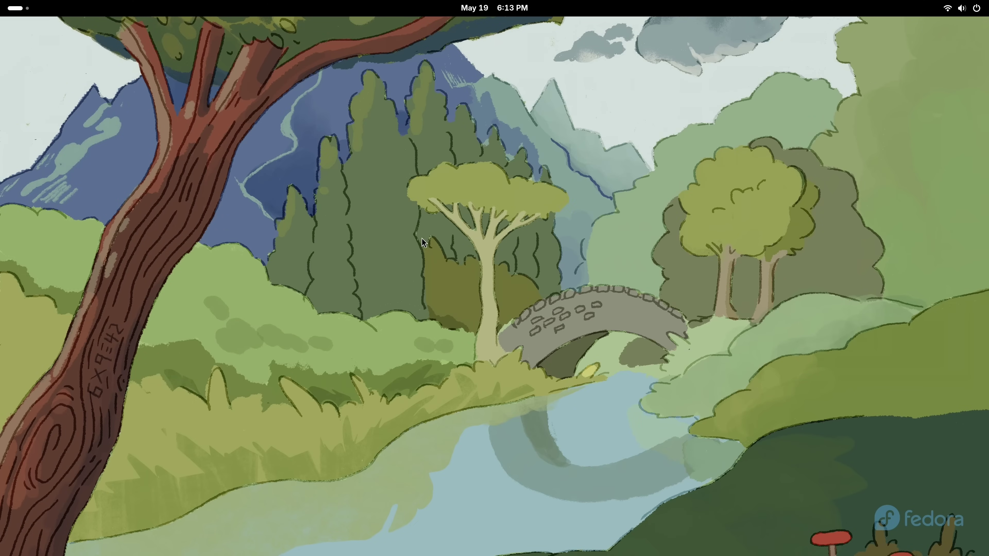
pyautogui.click(18, 8)
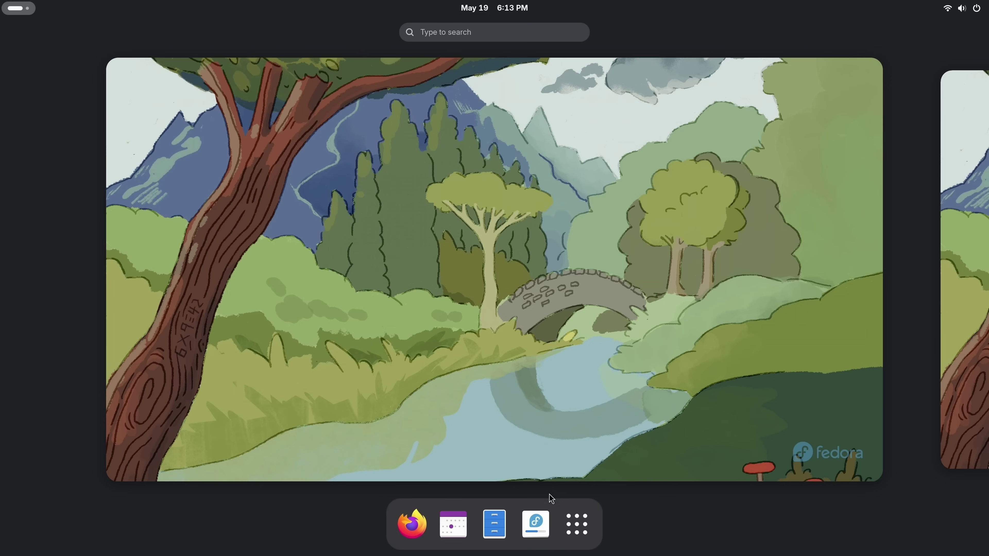
pyautogui.click(536, 524)
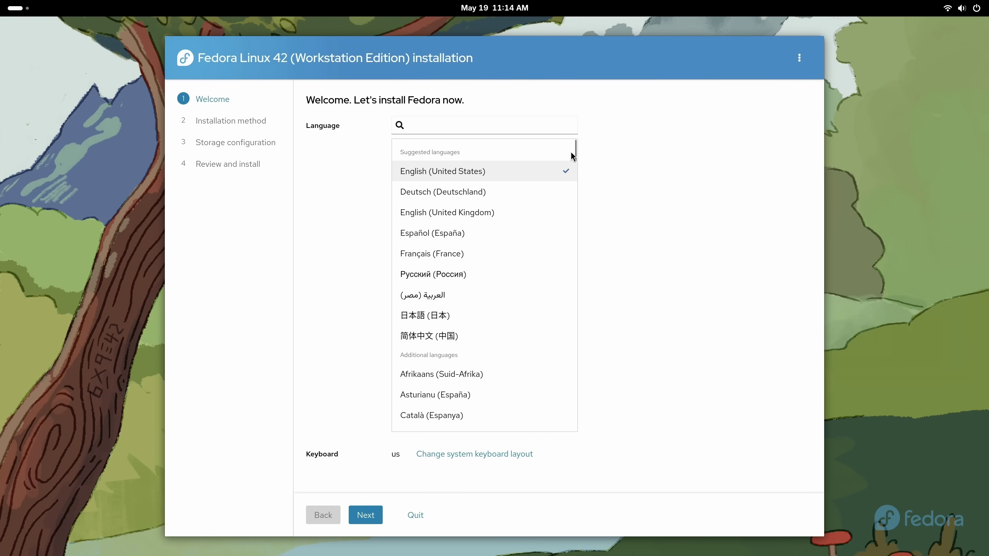
pyautogui.moveTo(574, 151)
pyautogui.mouseDown()
pyautogui.moveTo(580, 253)
pyautogui.moveTo(582, 145)
pyautogui.mouseUp()
pyautogui.click(362, 517)
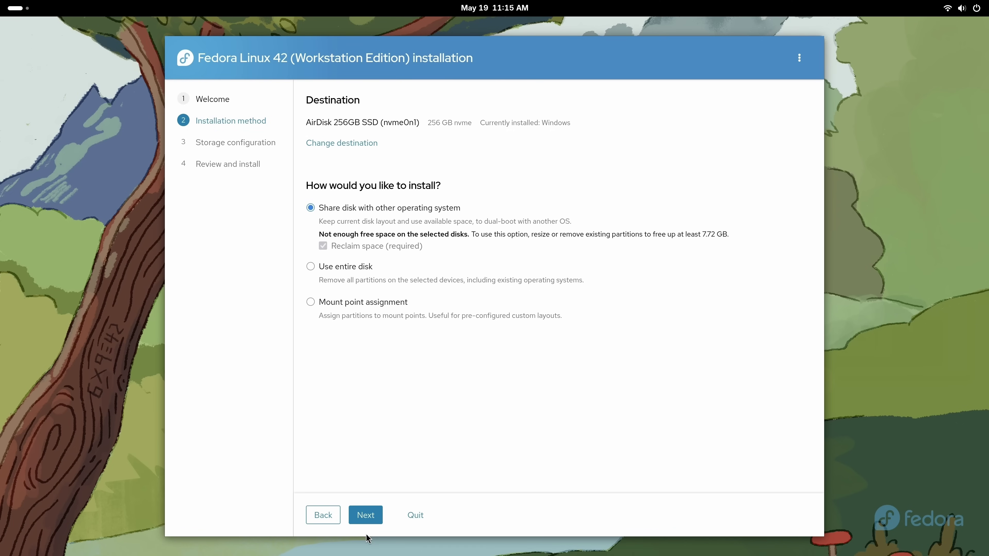
# - Shrink the Microsoft basic data partition nvme0n1p3 to 150 GB and reclaim the freed space for the shared-disk installation
pyautogui.click(373, 521)
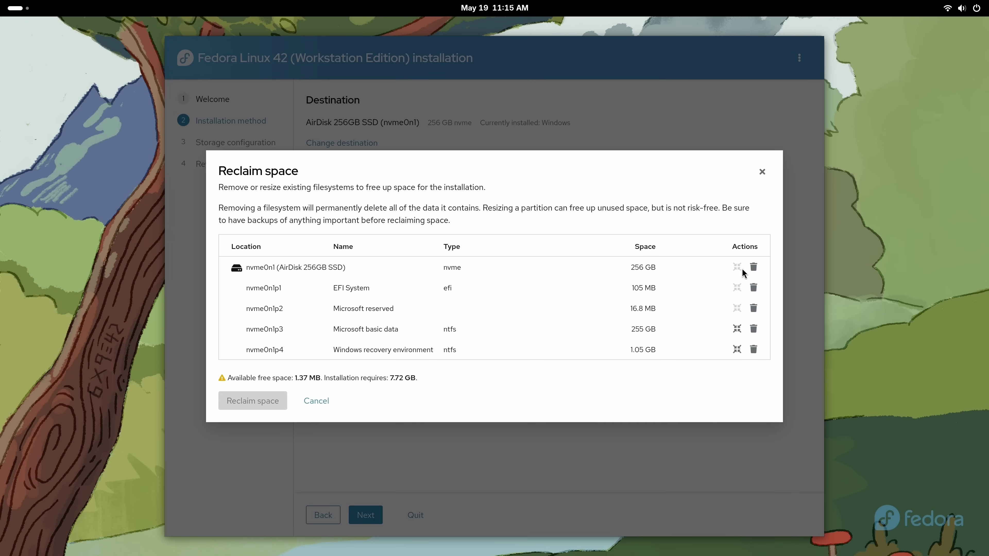
pyautogui.click(736, 329)
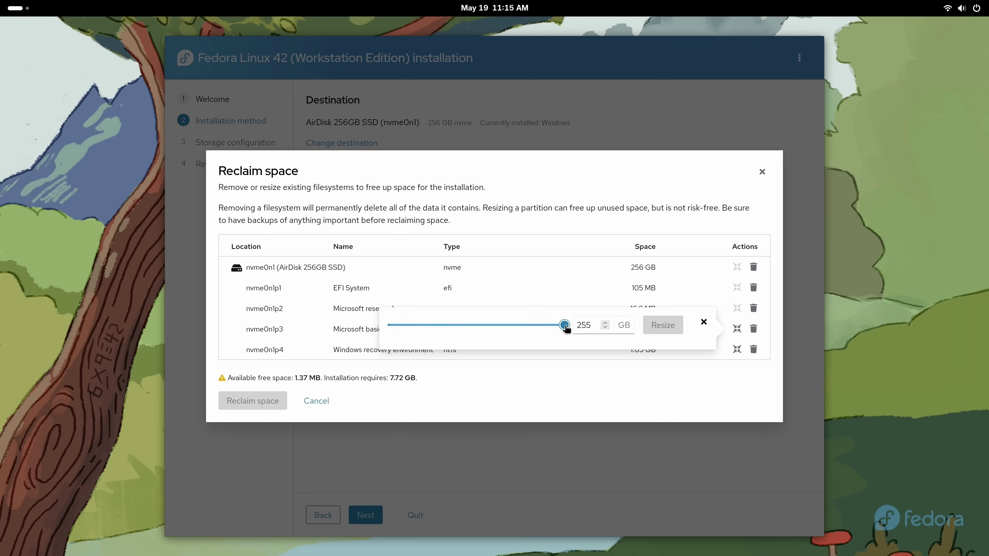
pyautogui.moveTo(565, 327); pyautogui.dragTo(492, 329)
pyautogui.click(589, 330)
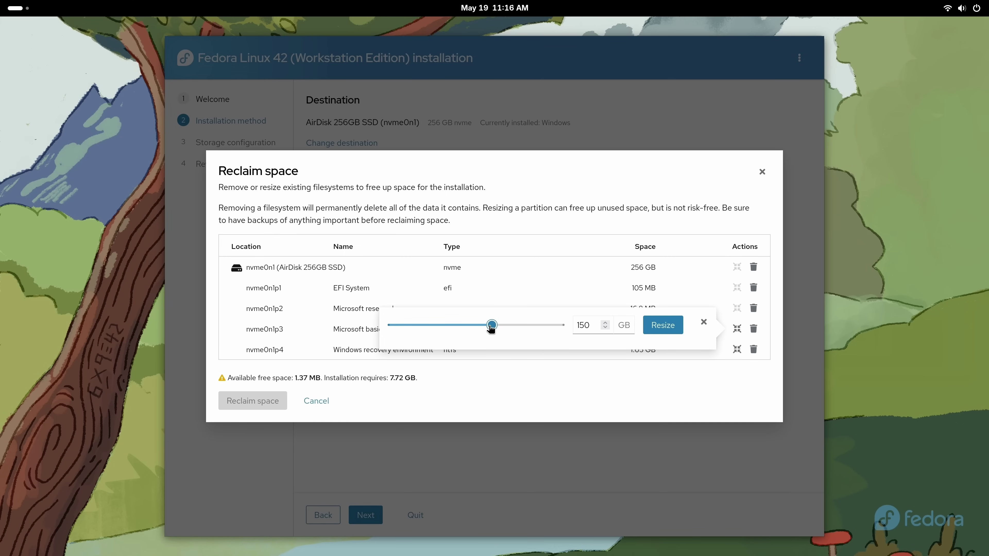
pyautogui.press('Right')
pyautogui.press('Right')
pyautogui.moveTo(491, 330); pyautogui.dragTo(490, 328)
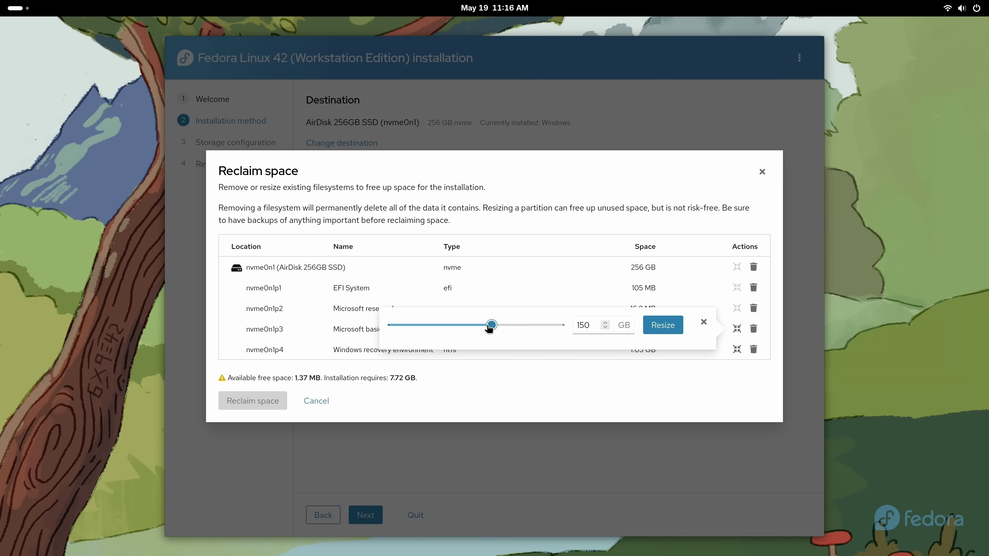
pyautogui.click(667, 326)
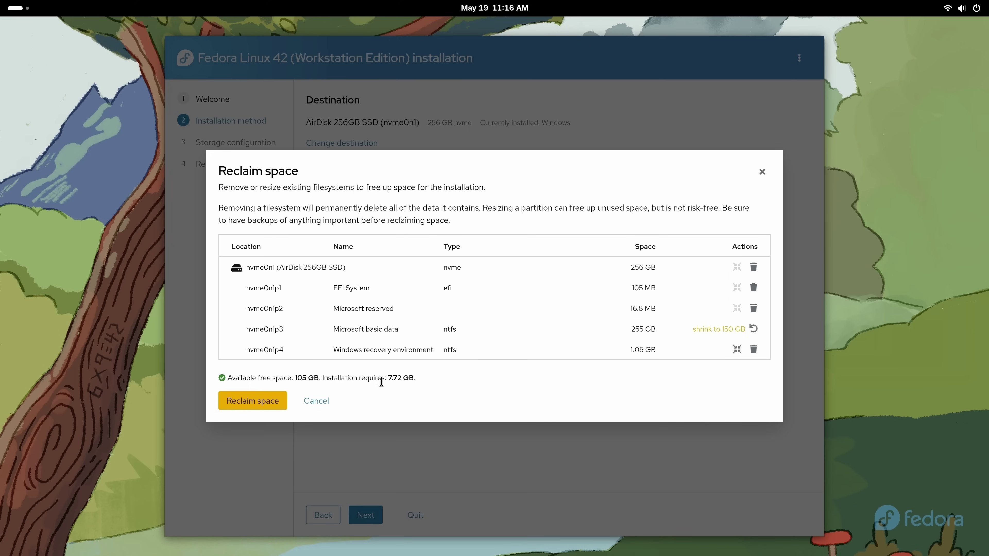
pyautogui.click(269, 405)
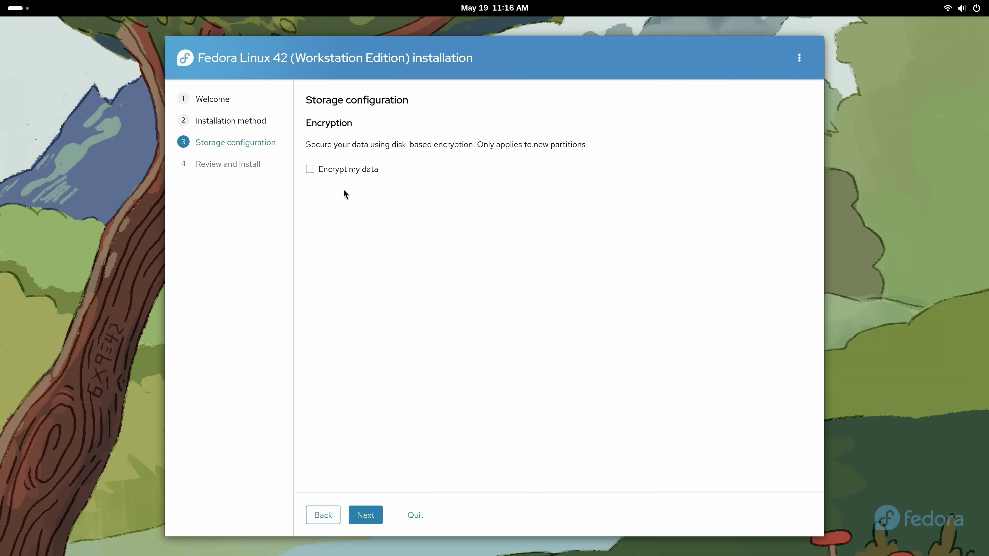
# - Try out disk encryption by entering and confirming an encryption passphrase, and turn the encryption option off again
pyautogui.click(344, 174)
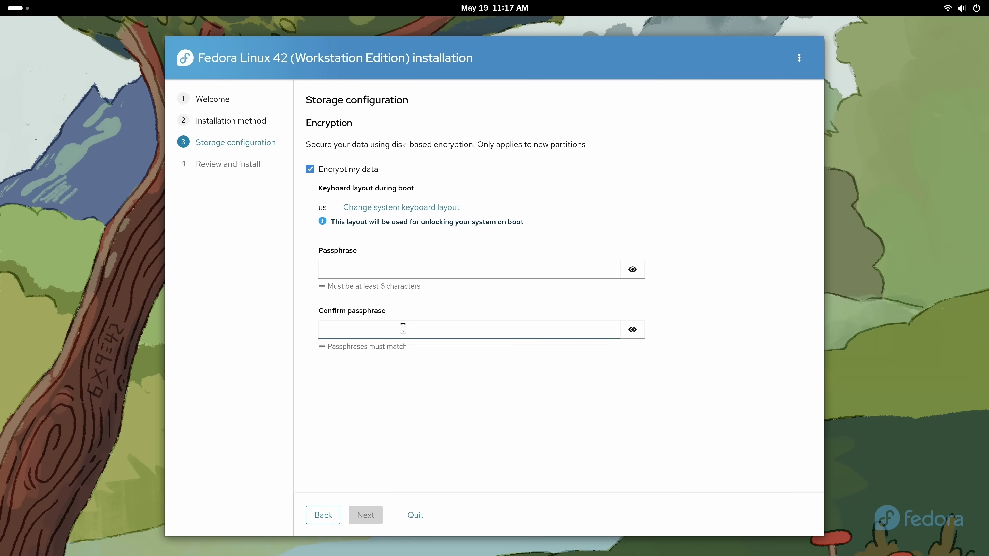
pyautogui.click(357, 272)
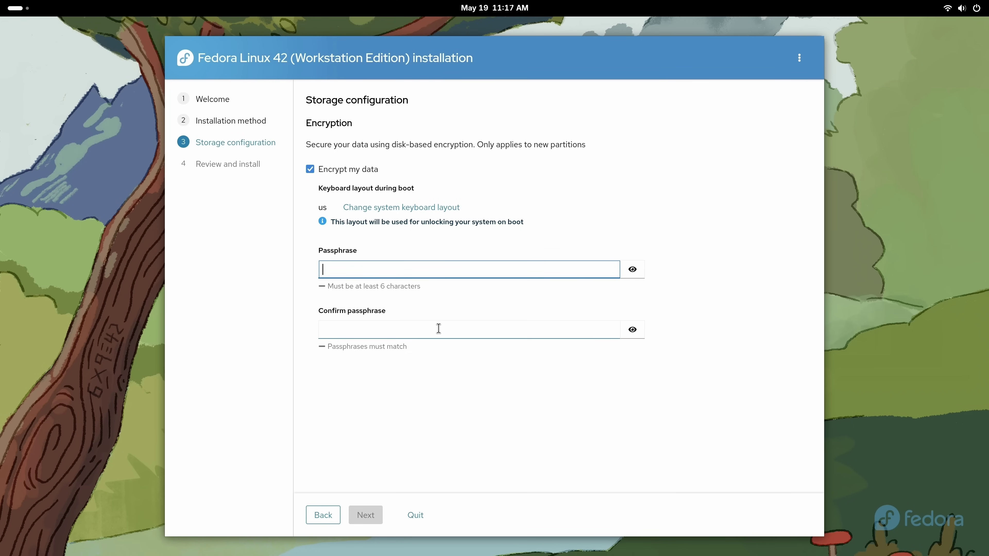
pyautogui.write('password')
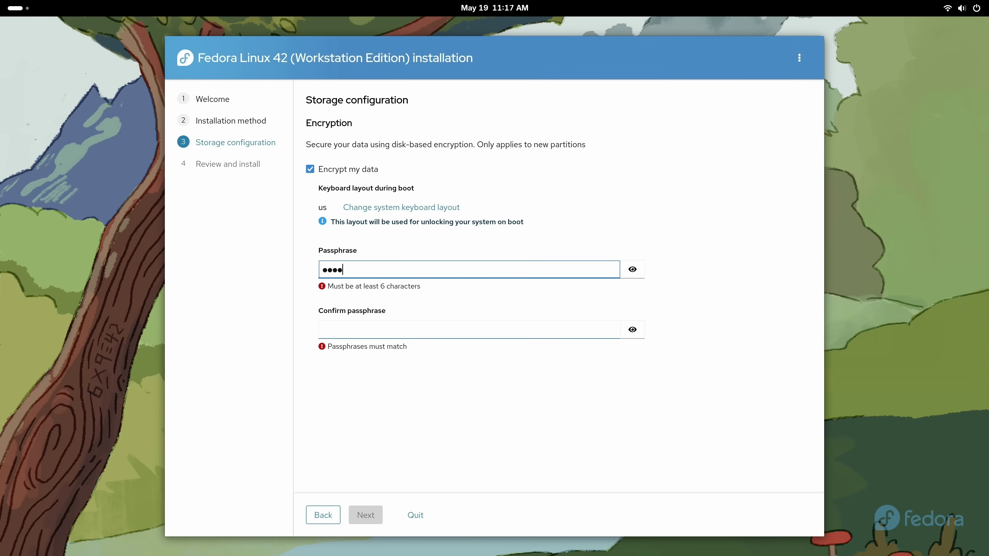
pyautogui.click(374, 329)
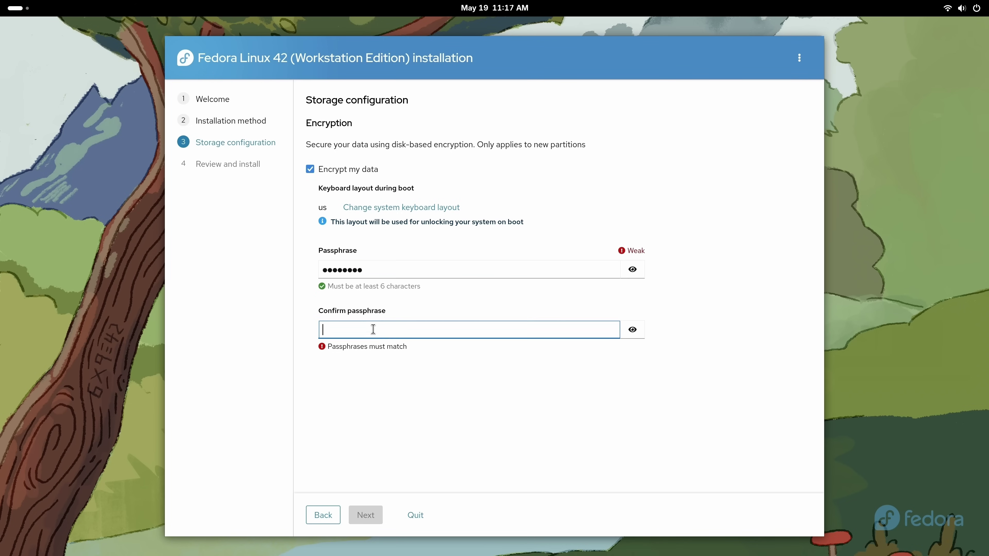
pyautogui.write('password')
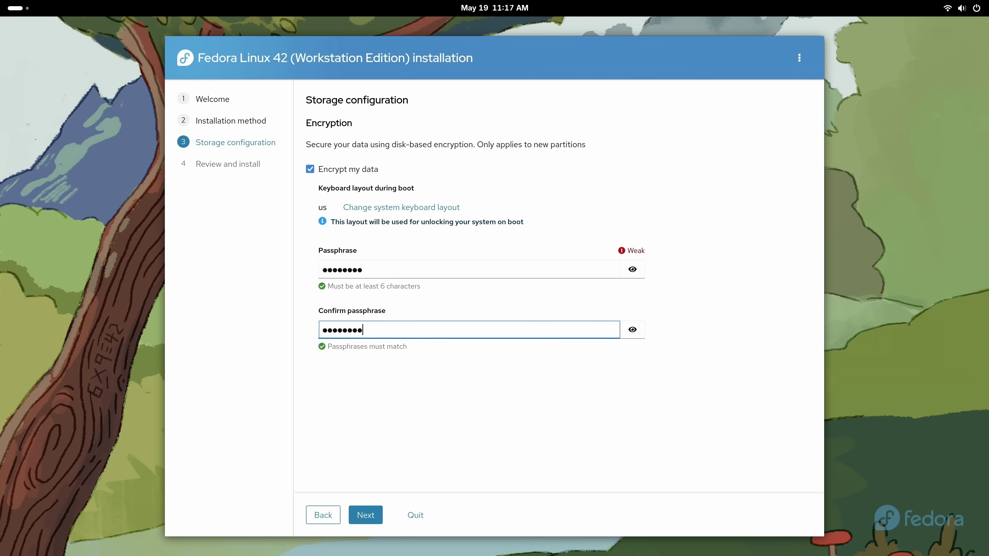
pyautogui.click(309, 169)
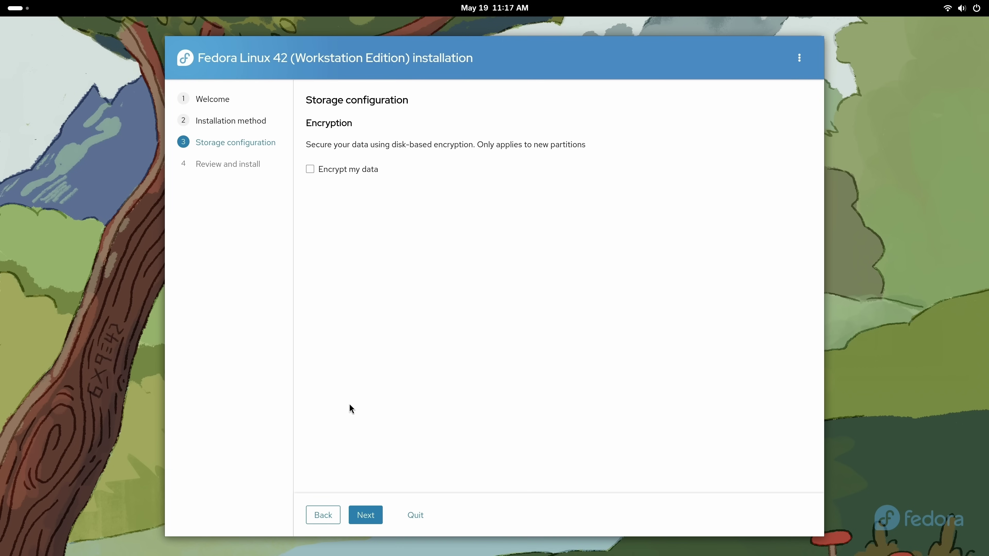
# - Proceed to the installation review, acknowledge that some partitions will be modified, and start the installation
pyautogui.click(366, 518)
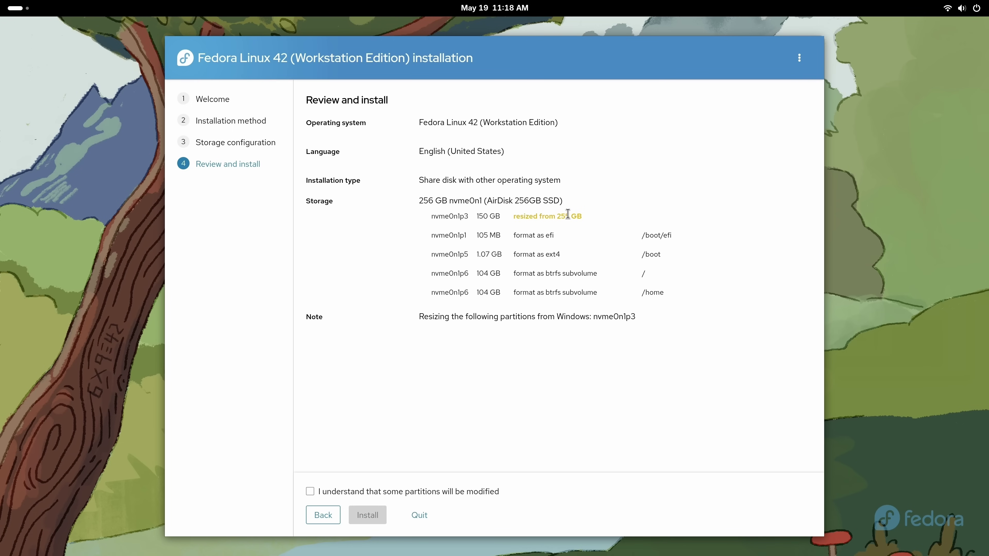
pyautogui.click(370, 495)
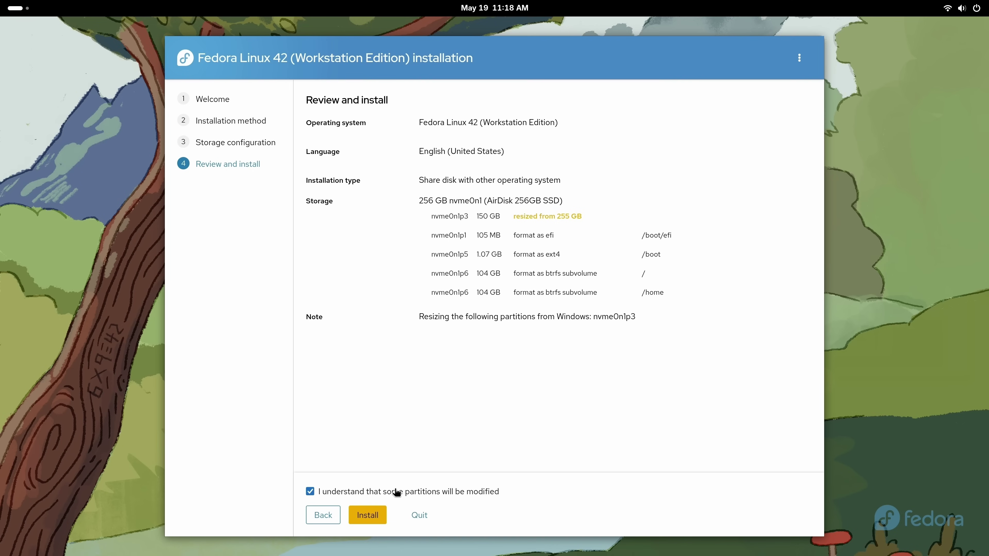
pyautogui.click(366, 519)
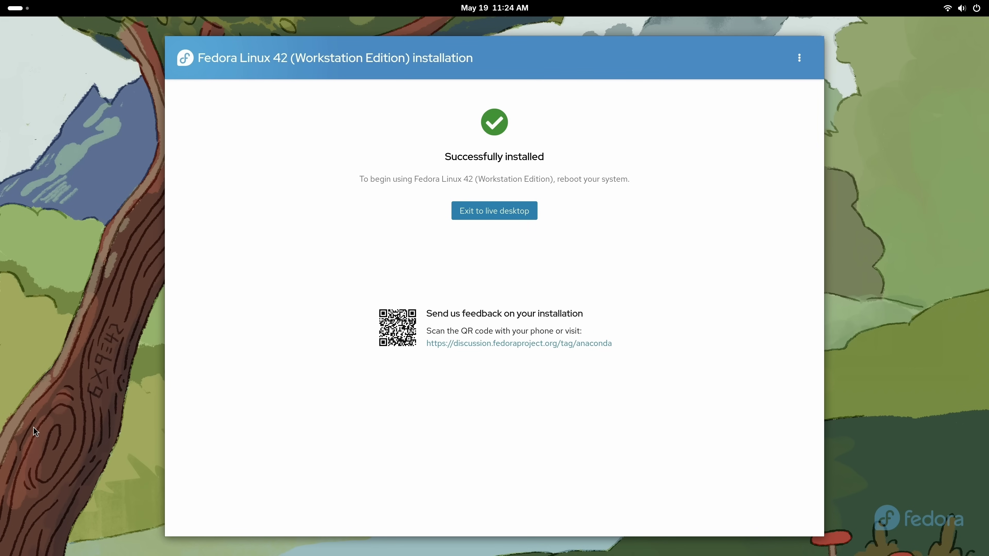
# - Exit the finished installer to the live desktop and restart the computer
pyautogui.click(488, 212)
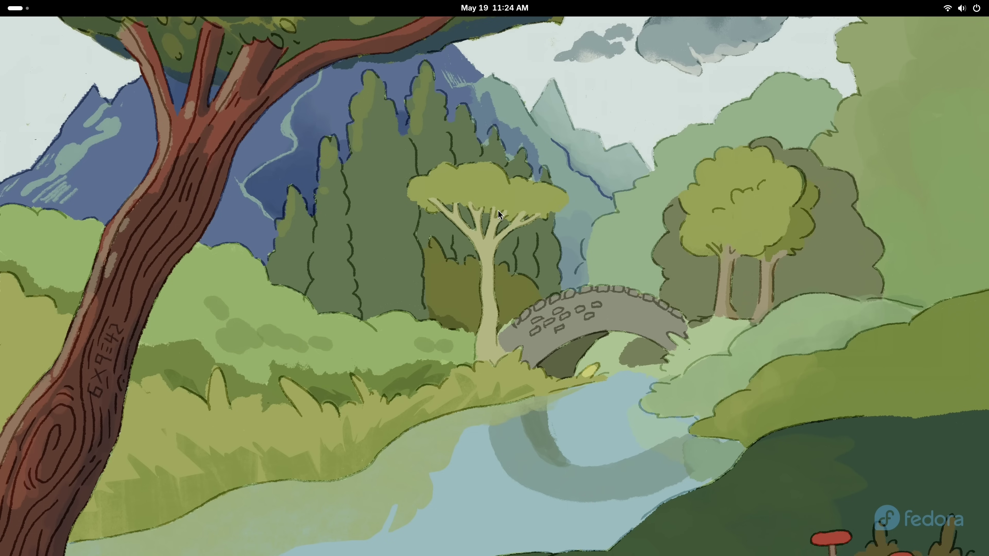
pyautogui.click(976, 9)
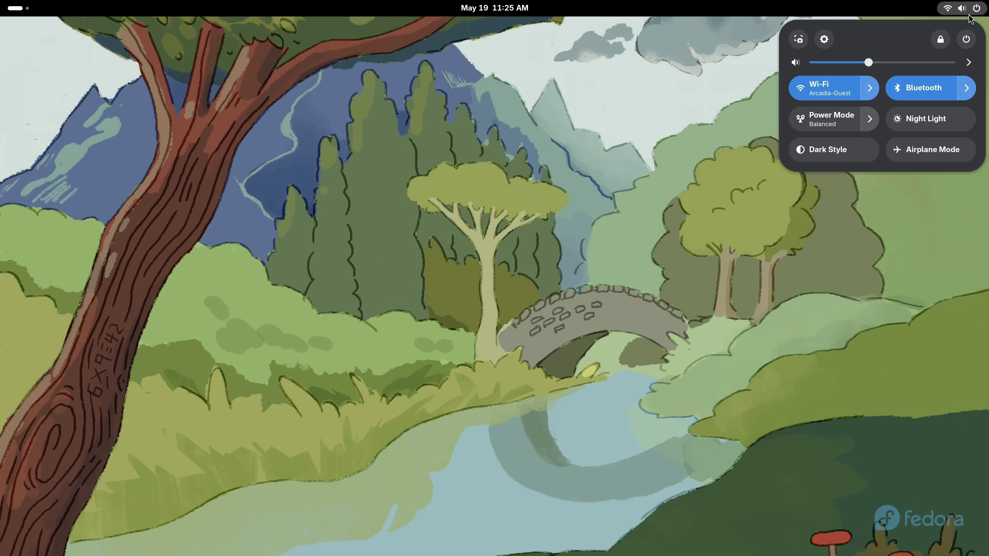
pyautogui.click(966, 40)
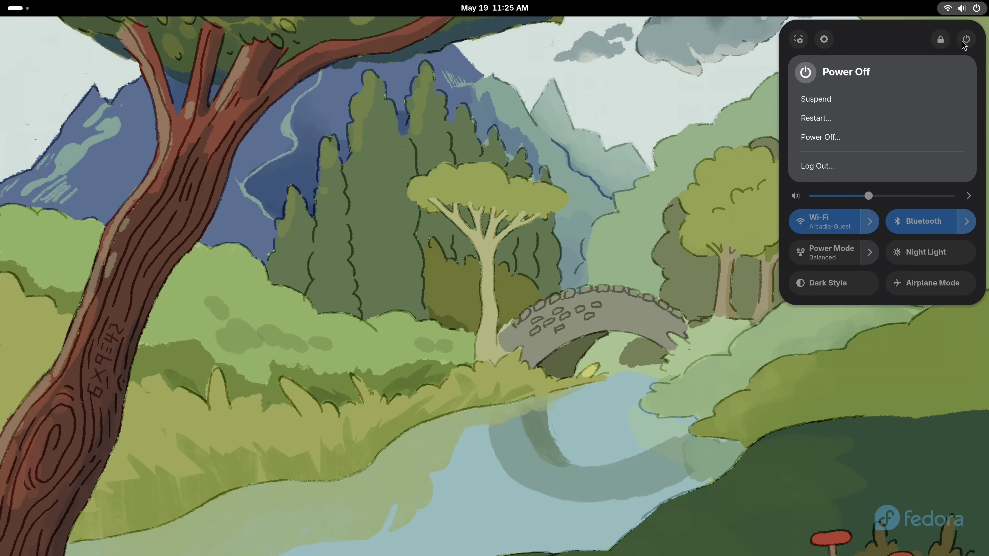
pyautogui.click(853, 118)
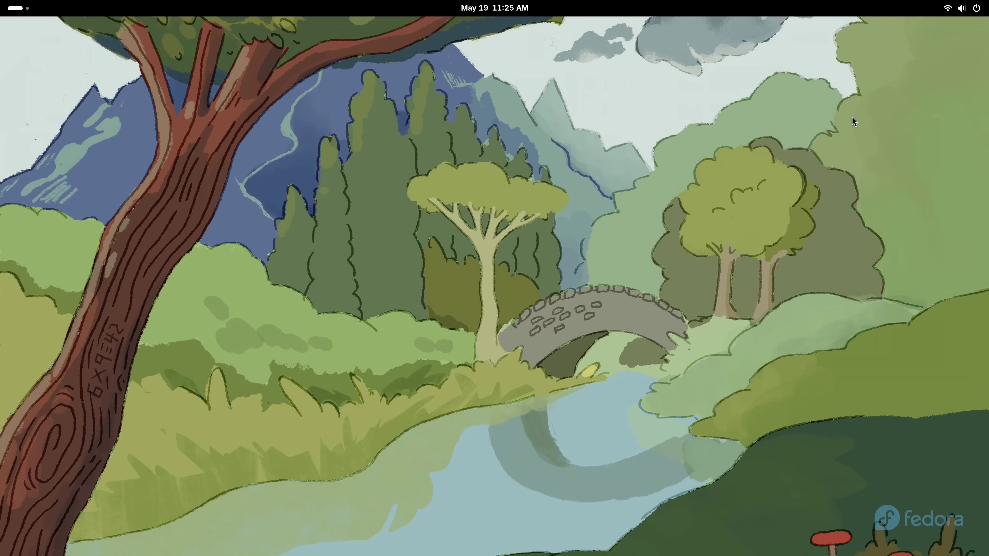
pyautogui.click(563, 303)
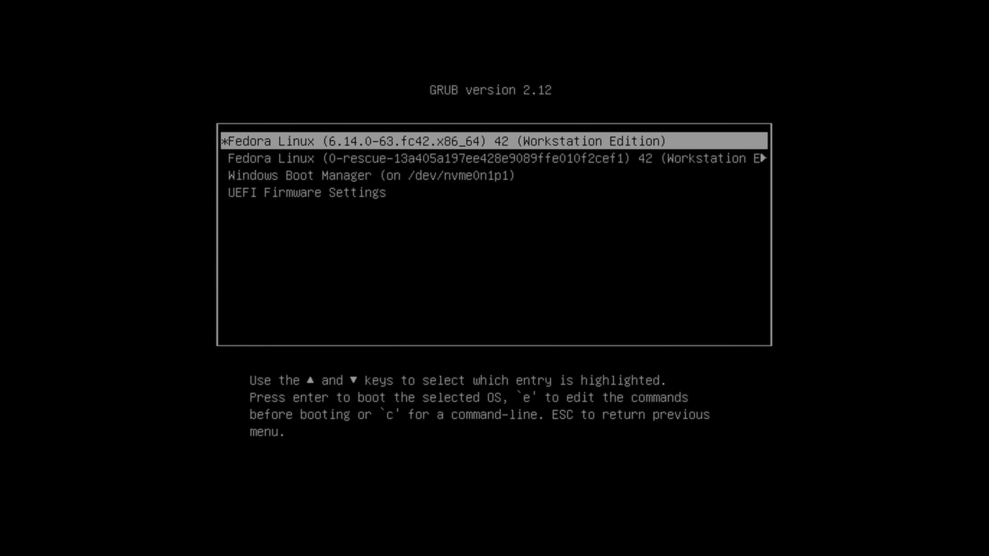
# - Boot Windows from the GRUB menu using the Windows Boot Manager (on /dev/nvme0n1p1) entry
pyautogui.press('Down')
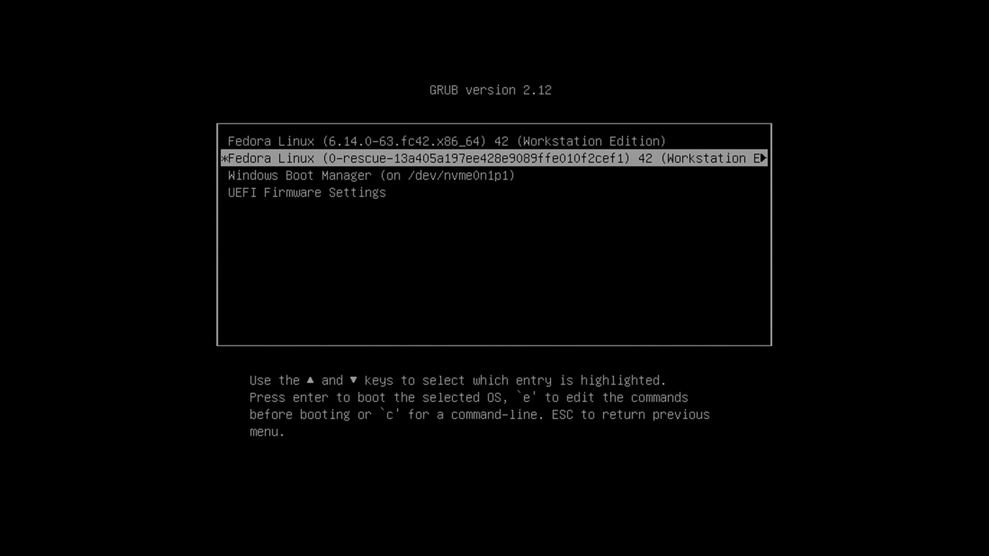
pyautogui.press('Down')
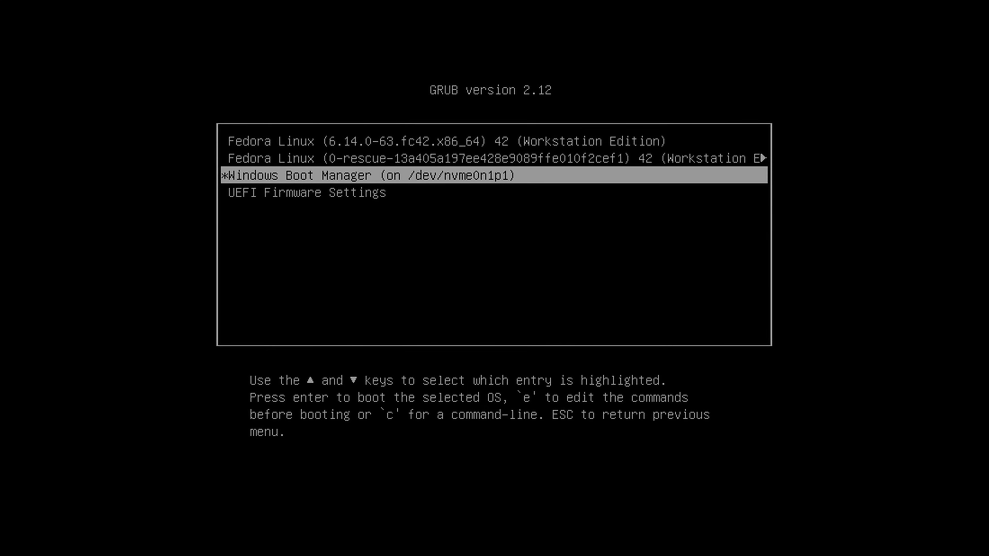
pyautogui.press('Return')
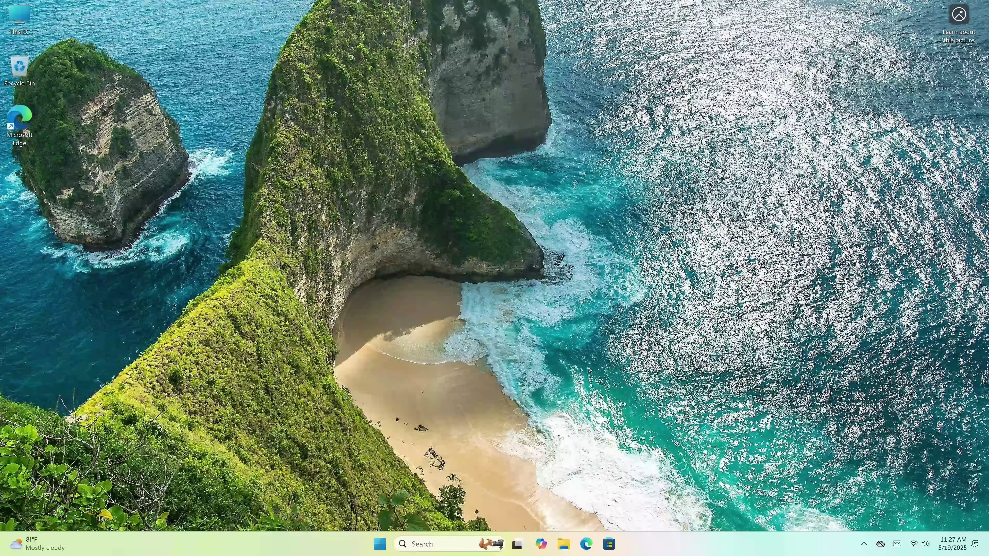
# - Check the size and free space of the Windows (C:) drive under This PC, and close the file manager
pyautogui.click(564, 543)
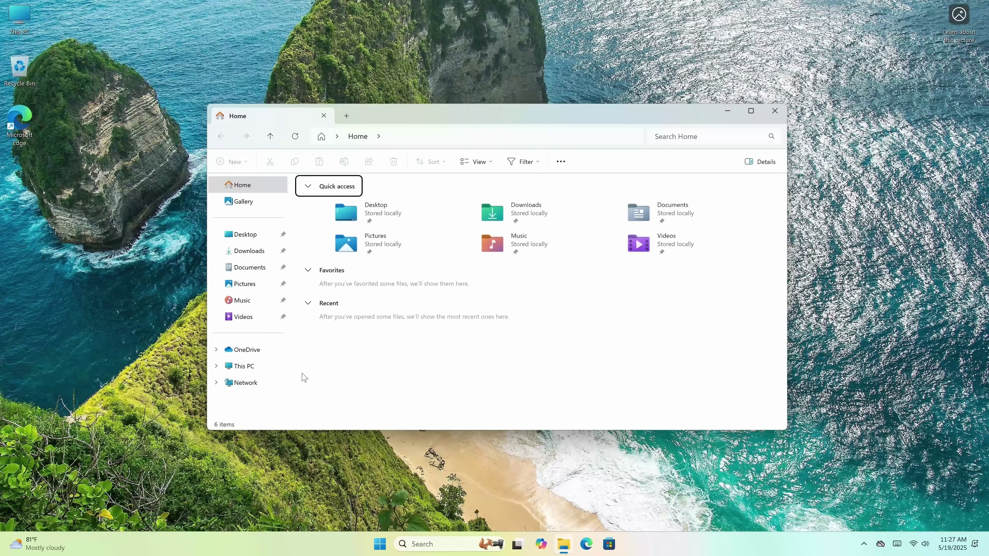
pyautogui.click(248, 368)
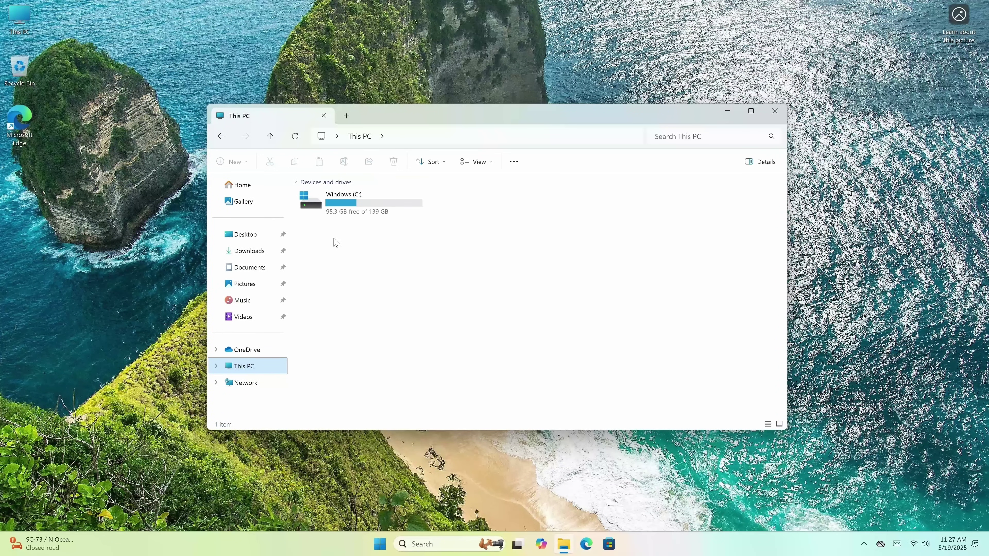
pyautogui.click(323, 115)
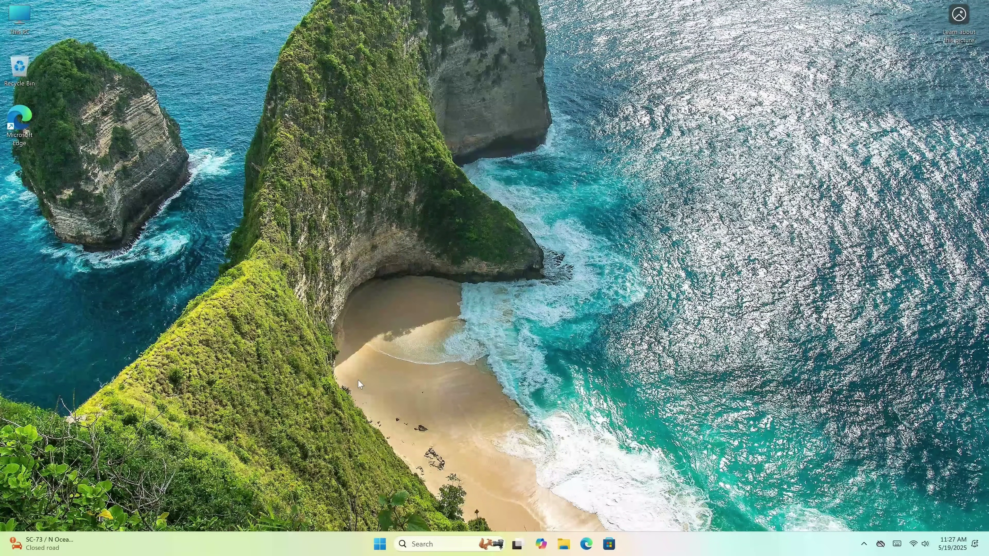
# - Restart Windows and boot the Fedora Linux (6.14.0-63.fc42.x86_64) 42 (Workstation Edition) entry from GRUB
pyautogui.click(380, 544)
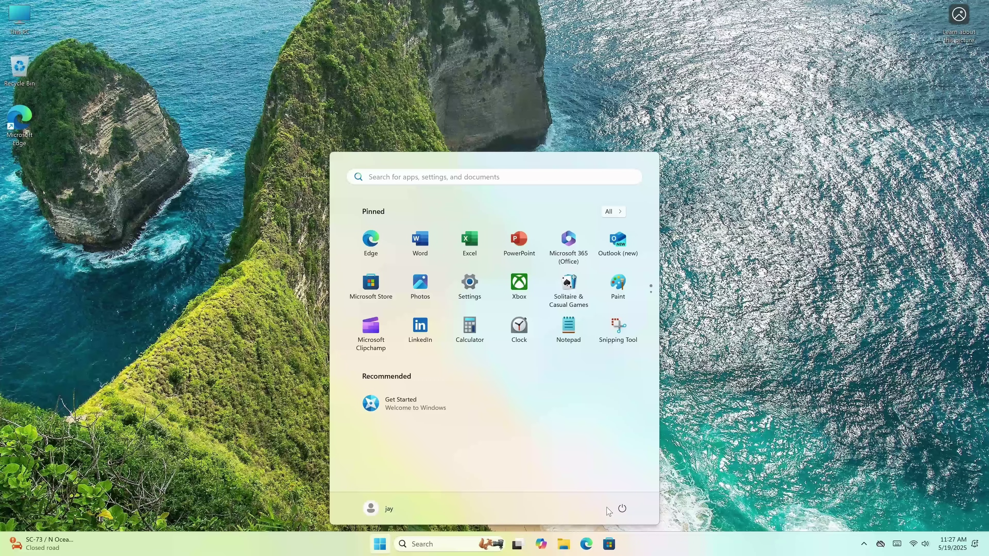
pyautogui.click(621, 508)
pyautogui.click(622, 487)
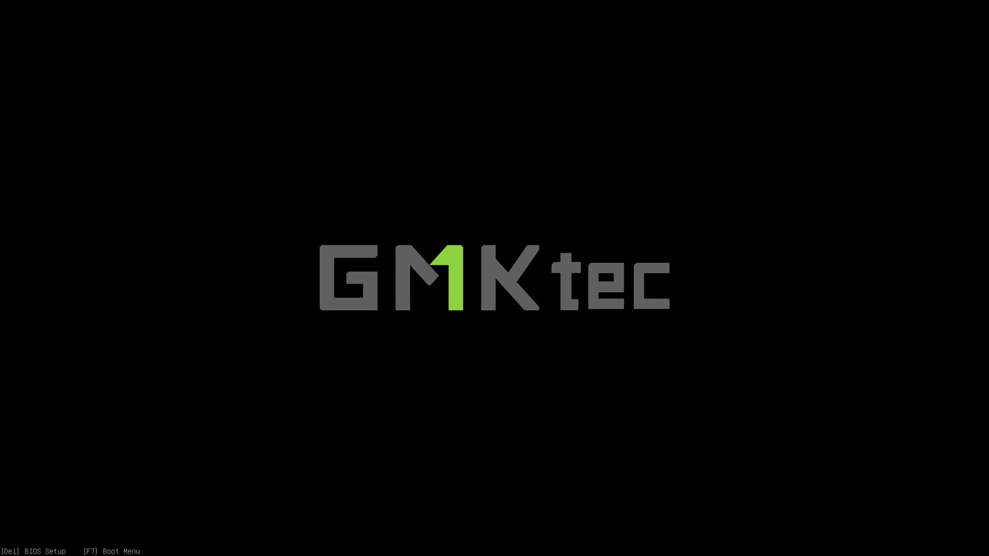
pyautogui.press('Down')
pyautogui.press('Up')
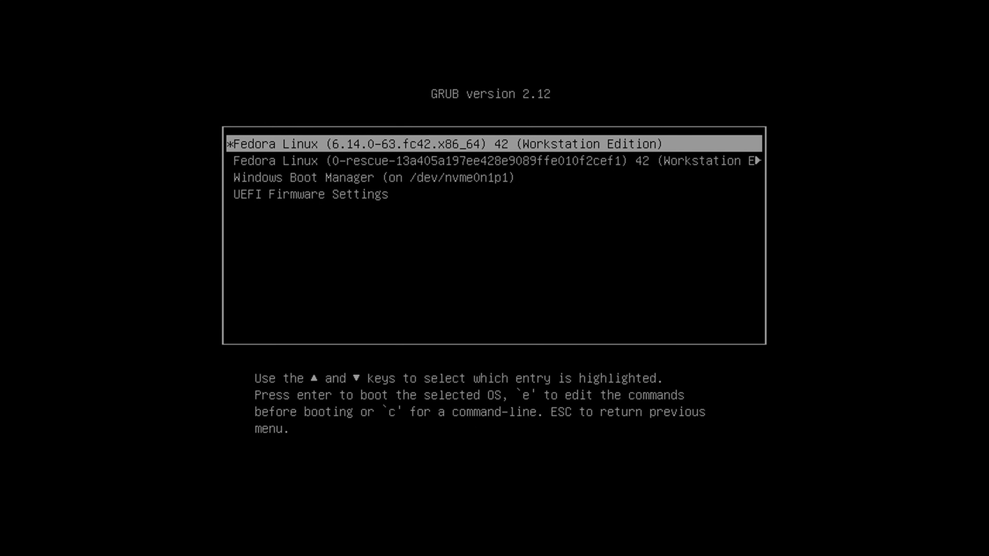
pyautogui.press('Return')
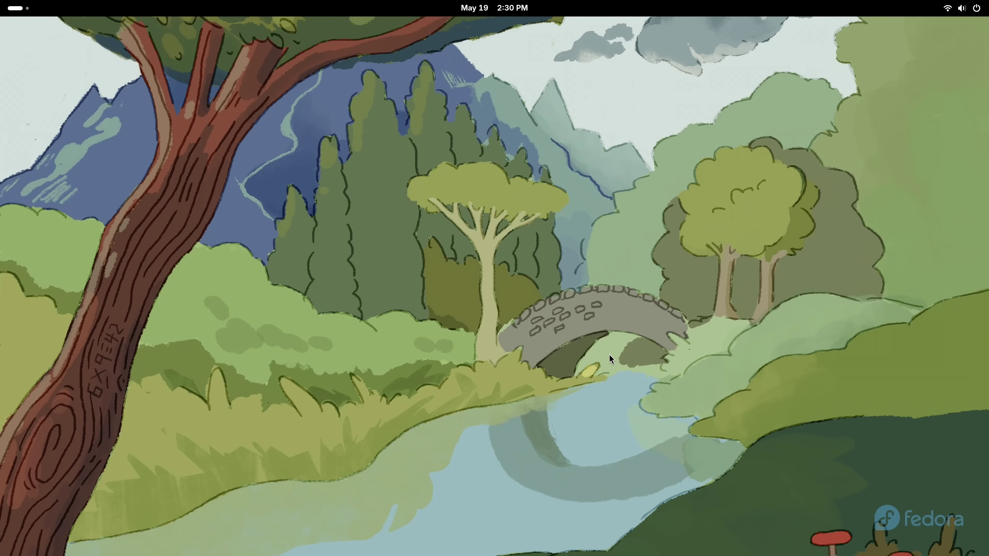
# - Launch Software and look through the featured apps, categories and New & Updated section of its Explore page
pyautogui.click(15, 10)
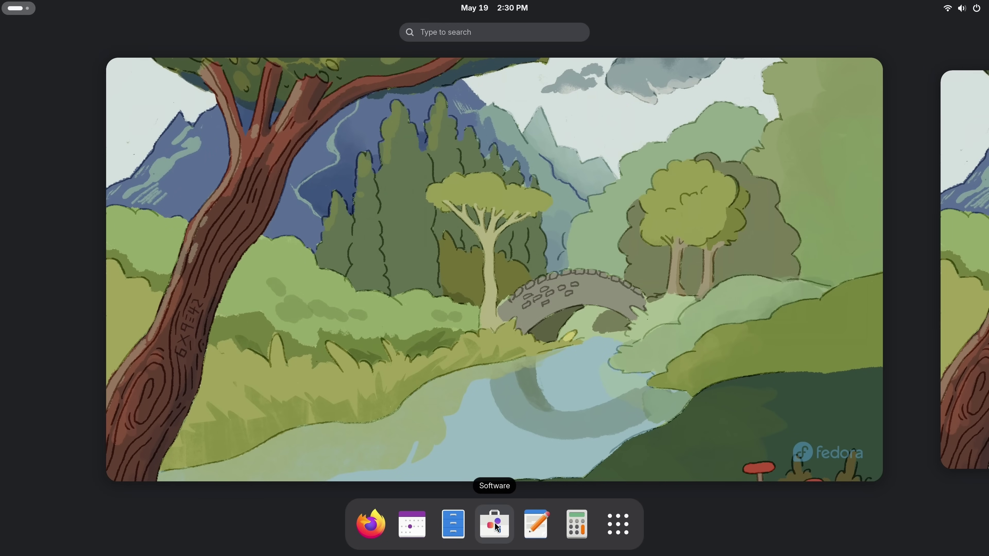
pyautogui.click(494, 522)
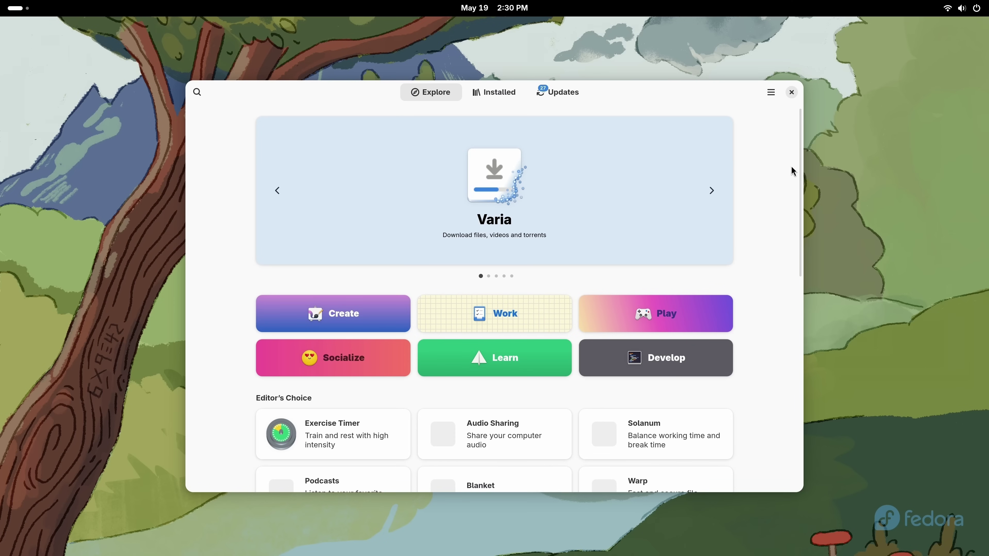
pyautogui.moveTo(801, 166); pyautogui.dragTo(815, 339)
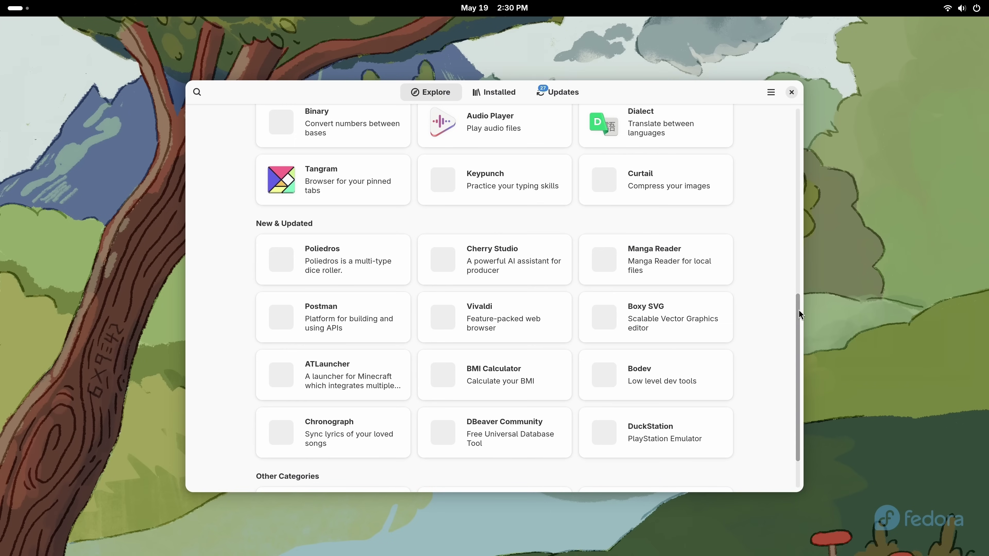
pyautogui.moveTo(798, 315); pyautogui.dragTo(795, 169)
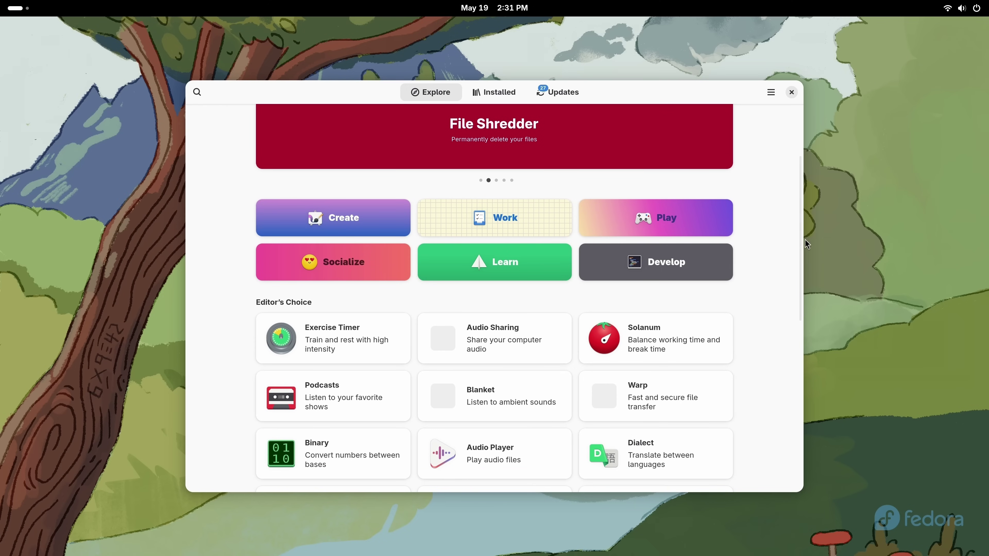
pyautogui.moveTo(803, 240); pyautogui.dragTo(797, 170)
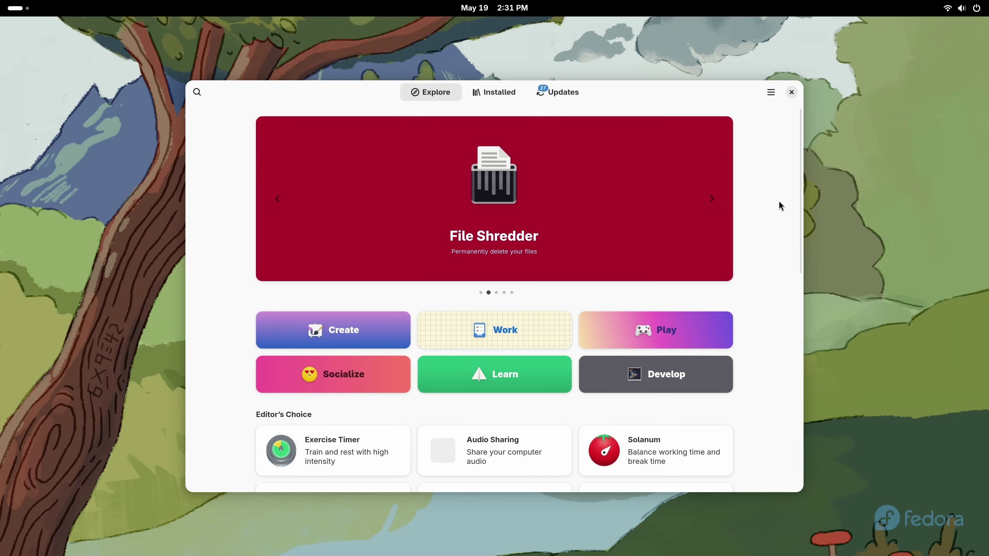
# - Search the software catalogue for "steam", view the details page of the Steam launcher, and return to the search results
pyautogui.click(197, 93)
pyautogui.write('steam')
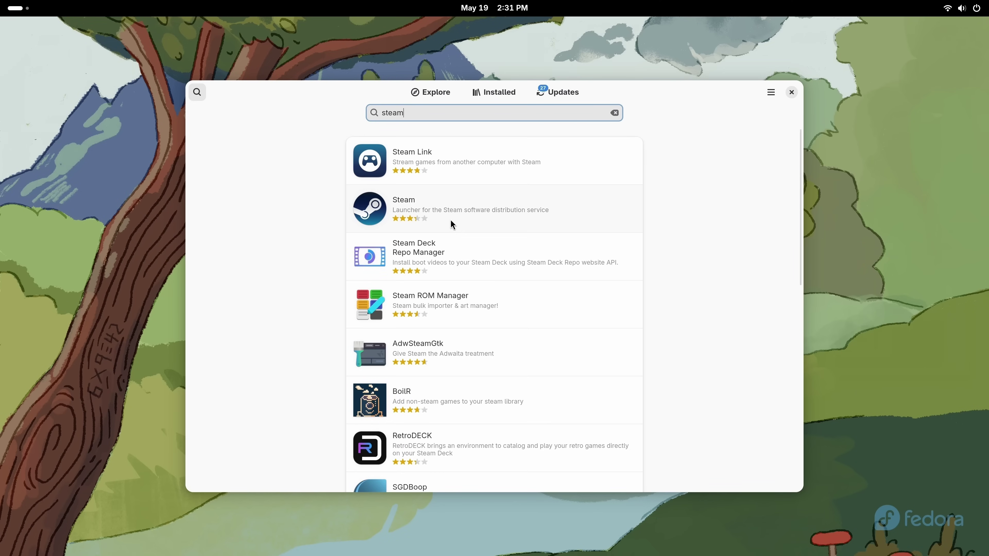
pyautogui.click(455, 213)
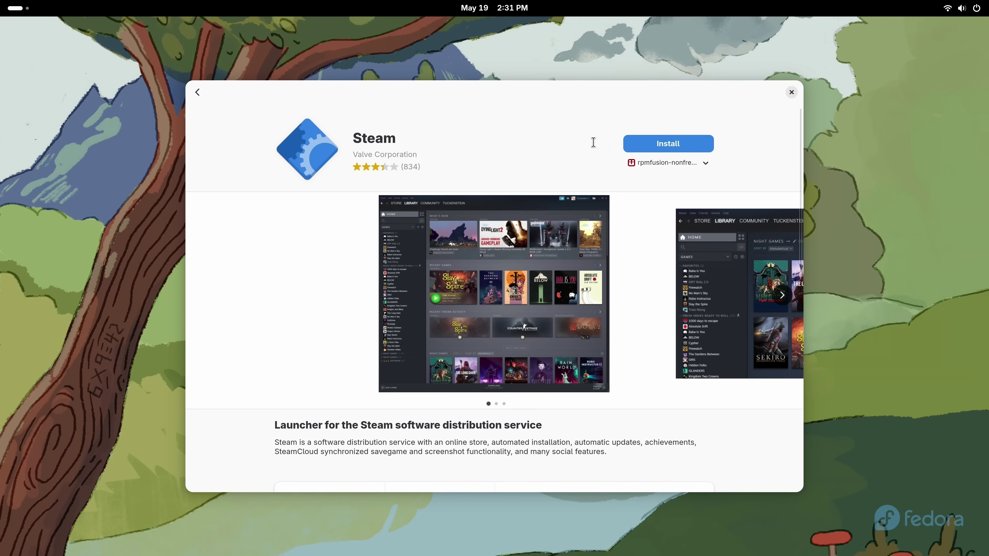
pyautogui.click(198, 93)
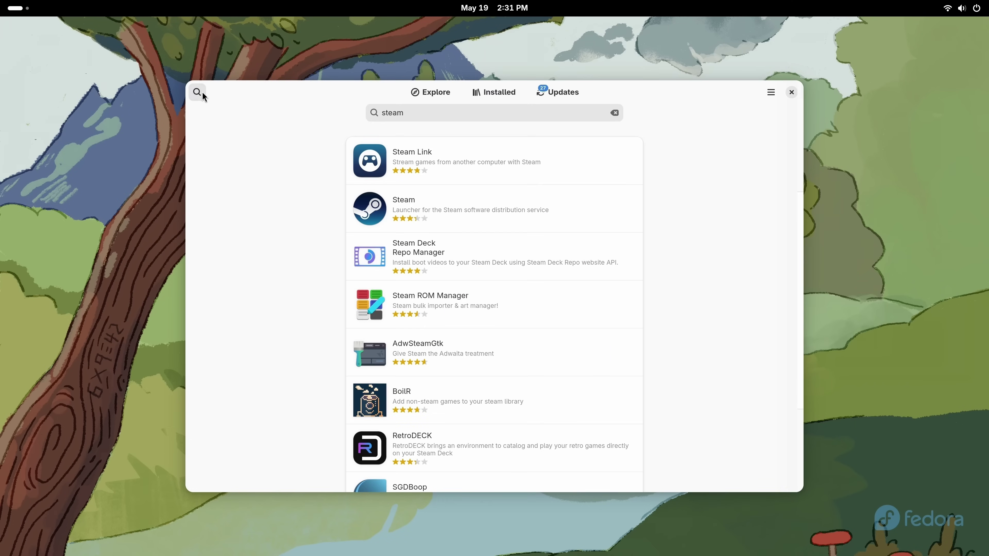
# - Review the available firmware, system and app updates, and close Software
pyautogui.click(569, 98)
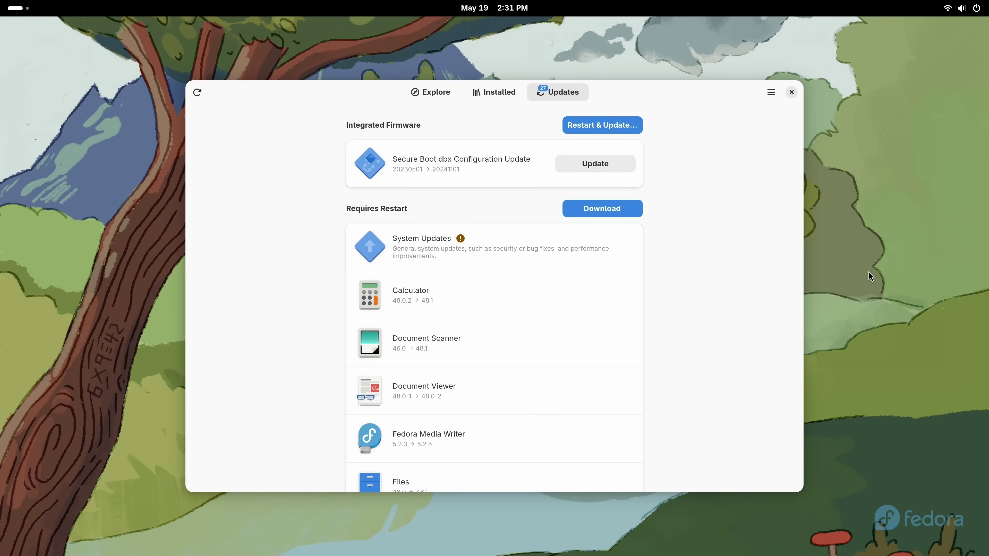
pyautogui.click(791, 92)
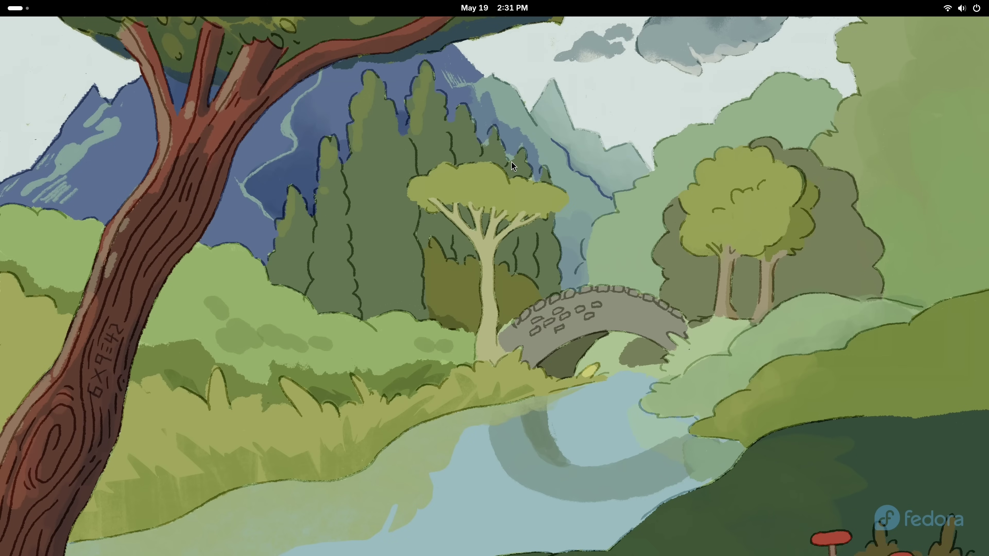
# - Display the grid of all installed applications to look over the preinstalled apps, and return to the desktop
pyautogui.click(15, 8)
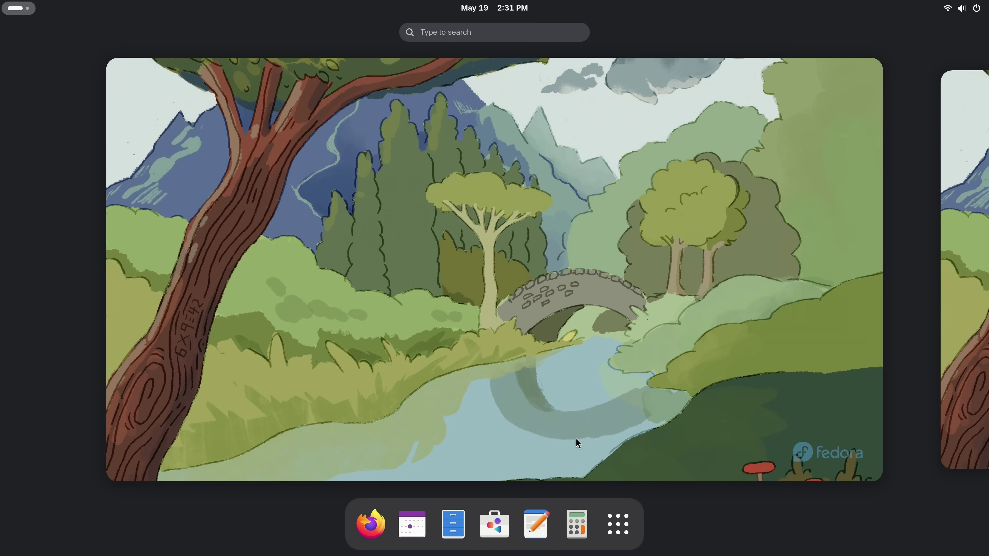
pyautogui.click(623, 528)
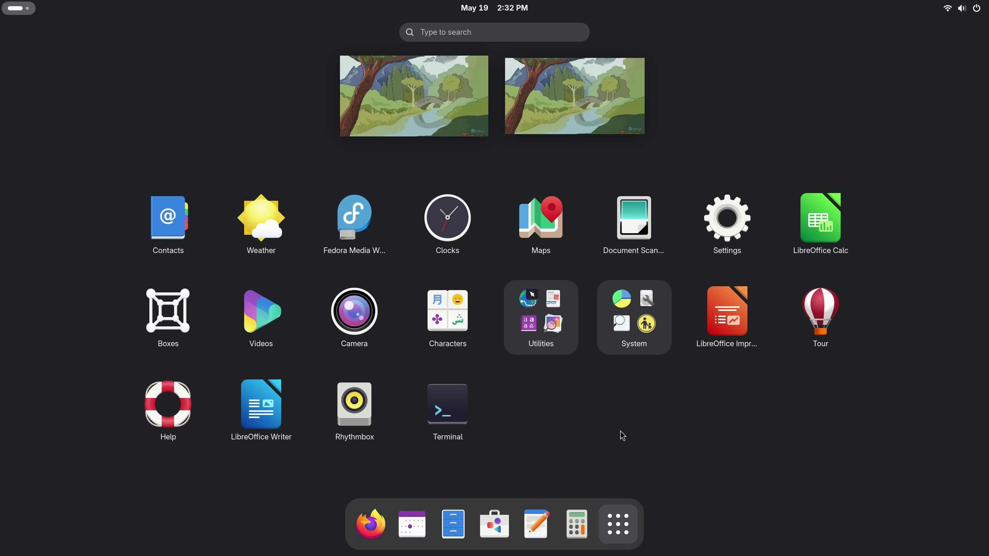
pyautogui.click(621, 523)
pyautogui.click(672, 392)
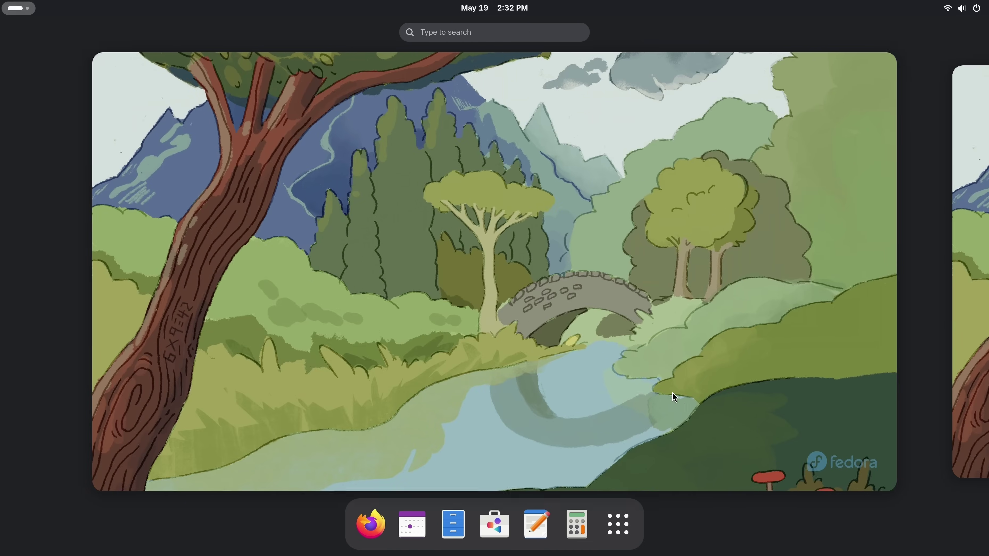